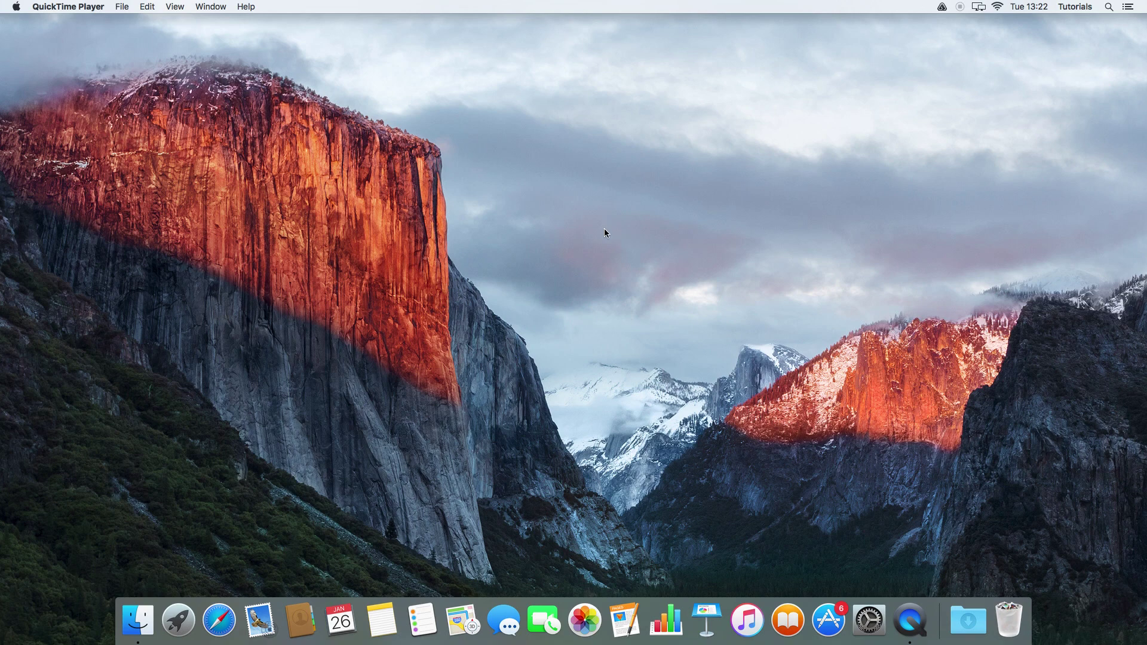
Step: Launch Mail from the Dock so the Welcome to Mail import dialog appears
{"action": "left_click", "coordinate": [262, 620]}
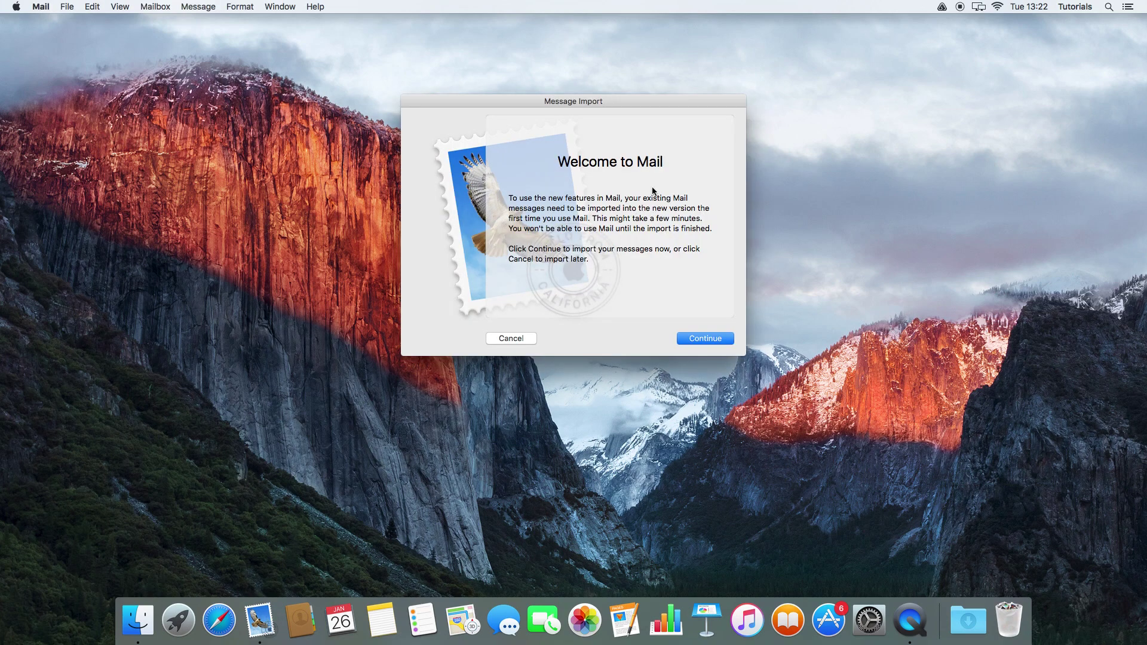
Step: Import the existing messages and choose to add an Other Mail Account
{"action": "left_click", "coordinate": [709, 339]}
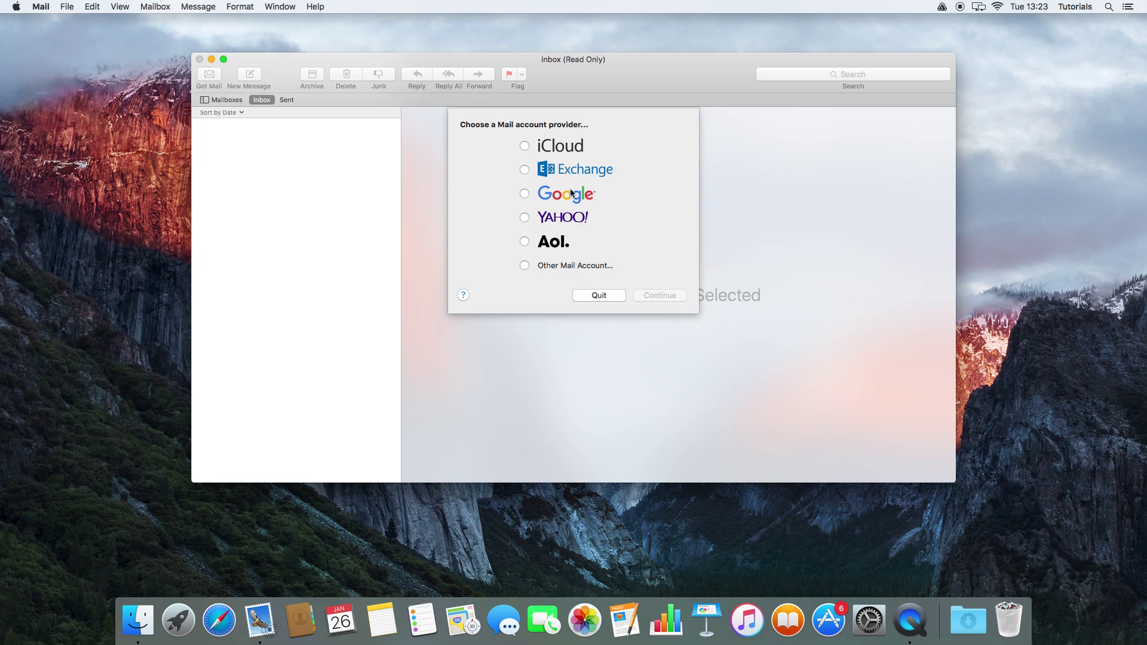
{"action": "left_click", "coordinate": [526, 265]}
{"action": "left_click", "coordinate": [659, 295]}
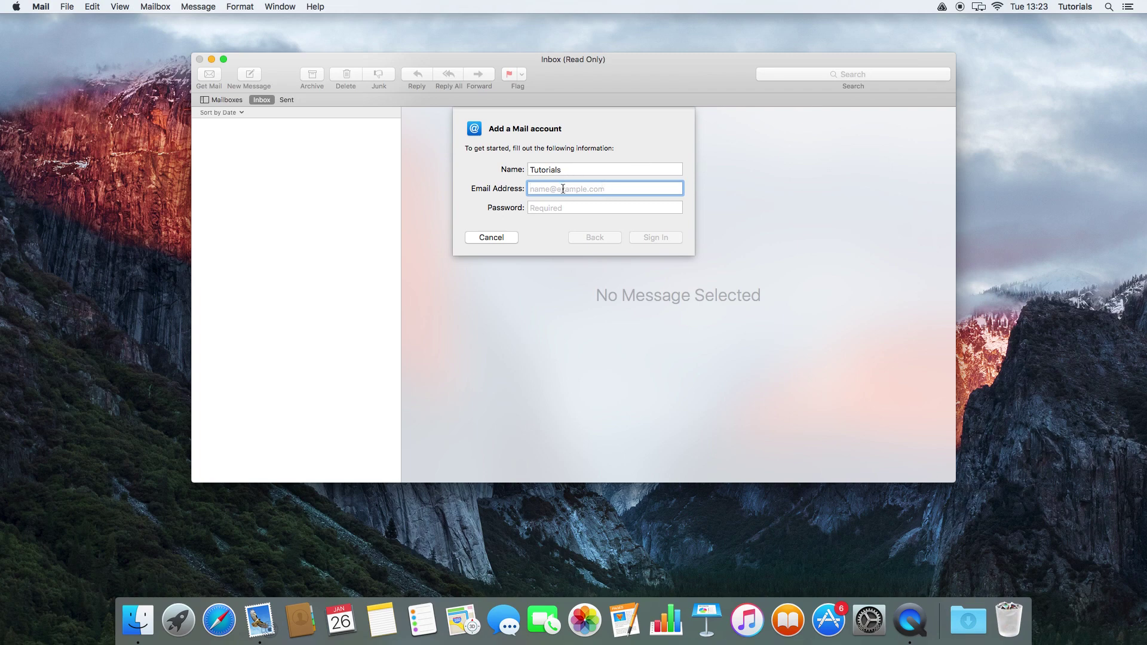
Step: Enter the account's e-mail address and password and try to sign in
{"action": "key", "text": "Tab"}
{"action": "type", "text": "••"}
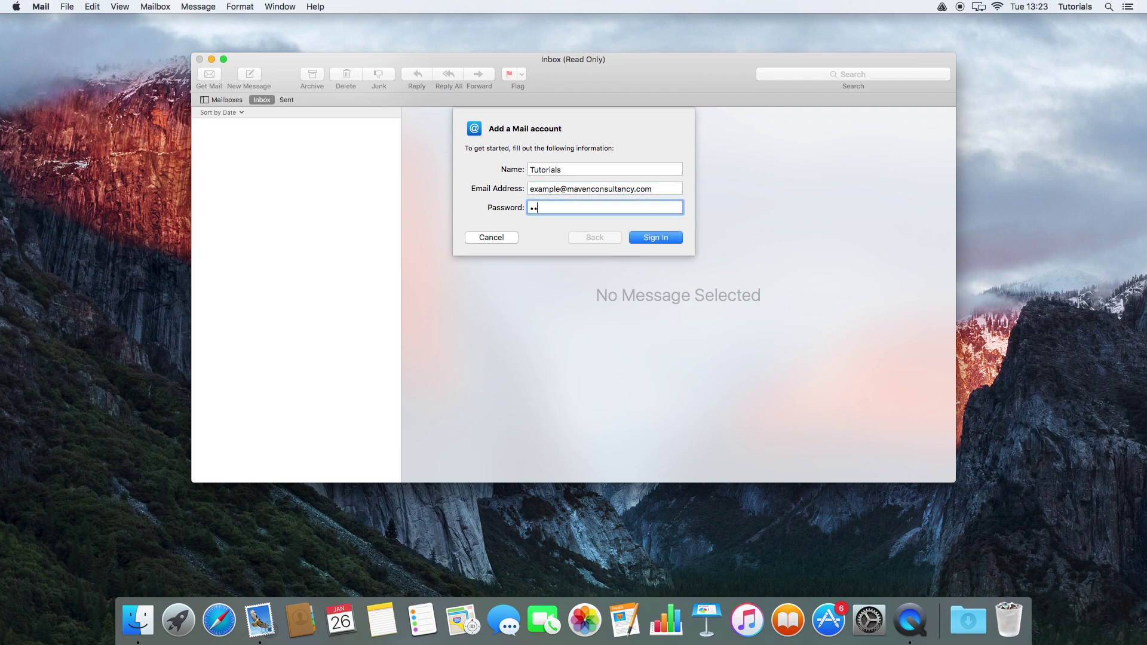
{"action": "type", "text": "••••••"}
{"action": "key", "text": "Return"}
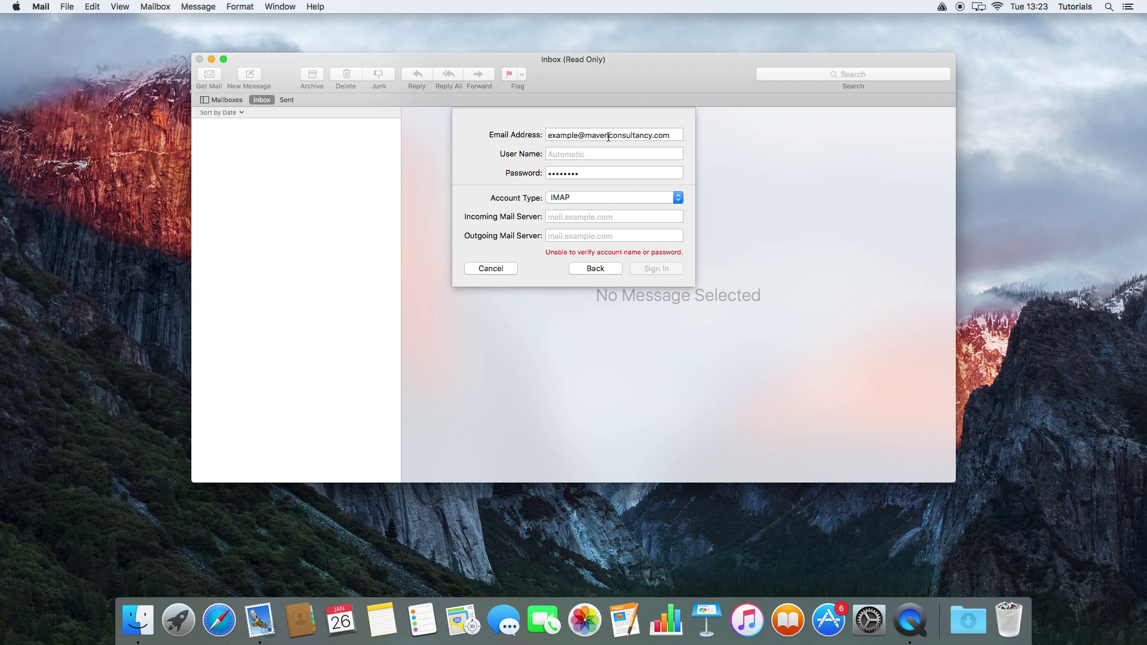
Step: Copy the e-mail address into User Name and keep IMAP as the account type
{"action": "left_click_drag", "start_coordinate": [669, 136], "coordinate": [536, 137]}
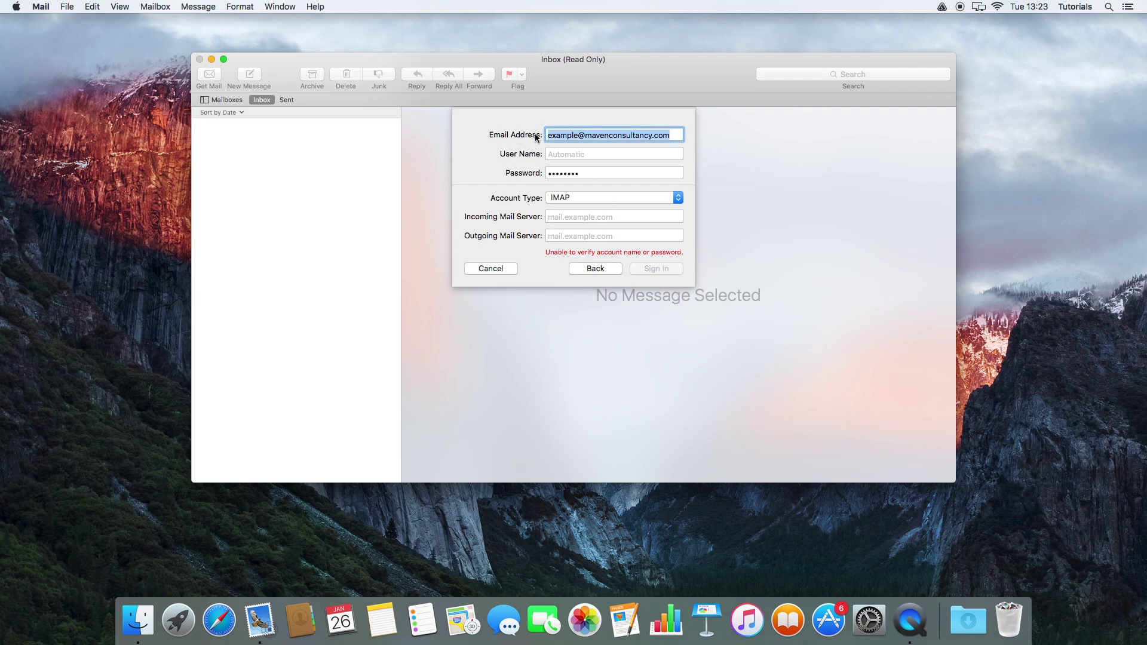
{"action": "key", "text": "super+c"}
{"action": "left_click", "coordinate": [560, 154]}
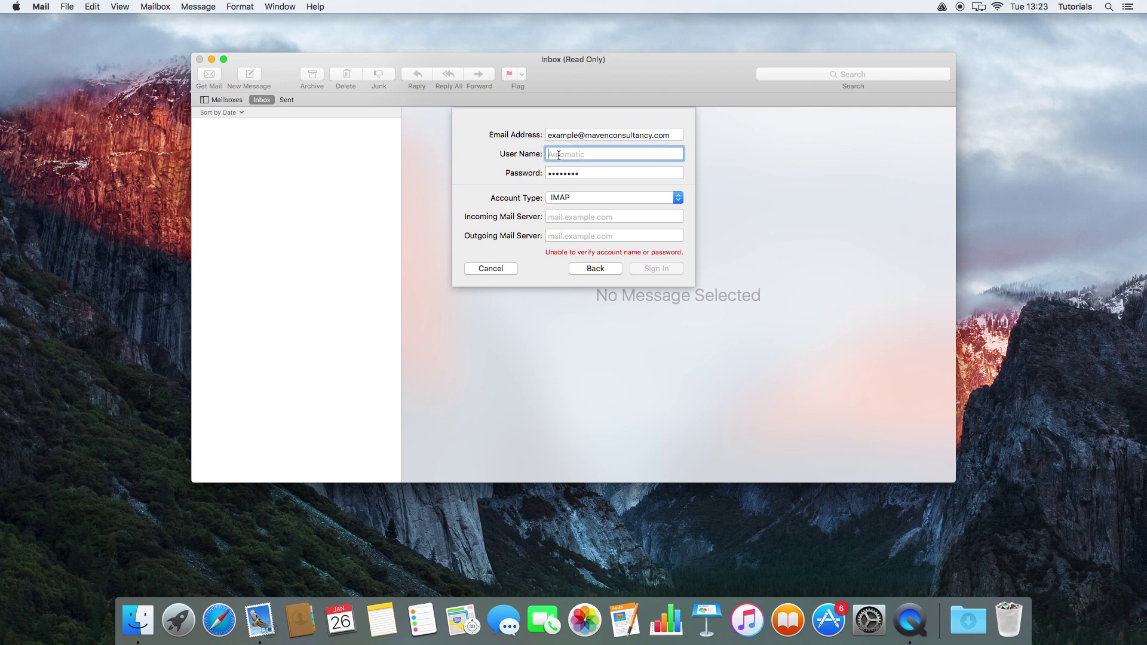
{"action": "key", "text": "super+v"}
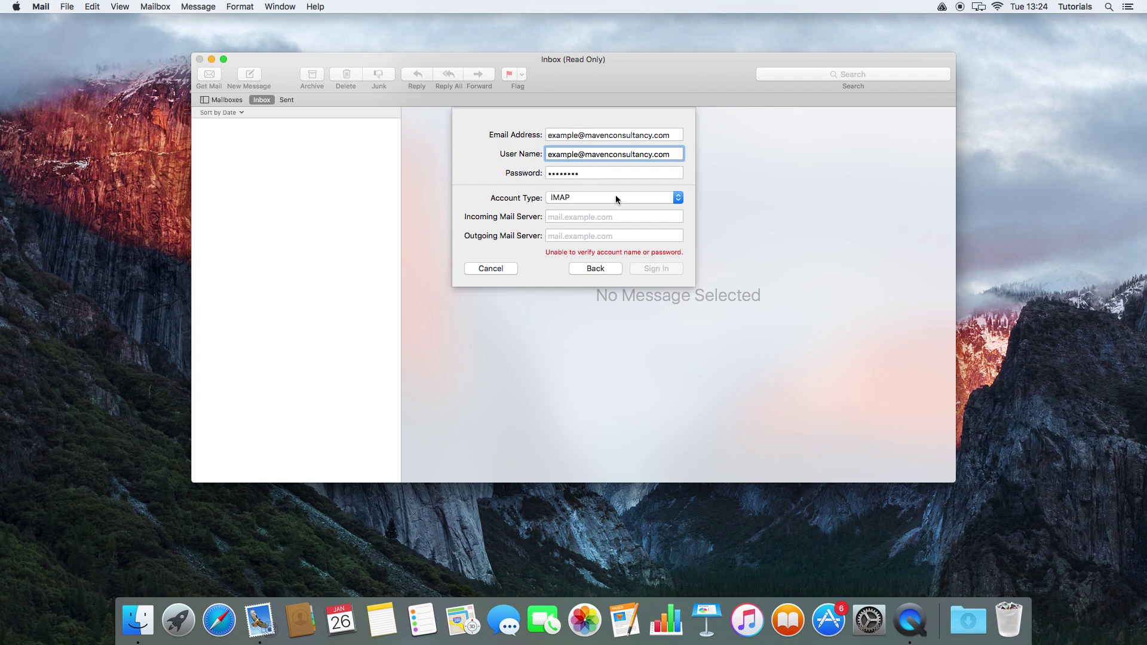
{"action": "left_click", "coordinate": [586, 197]}
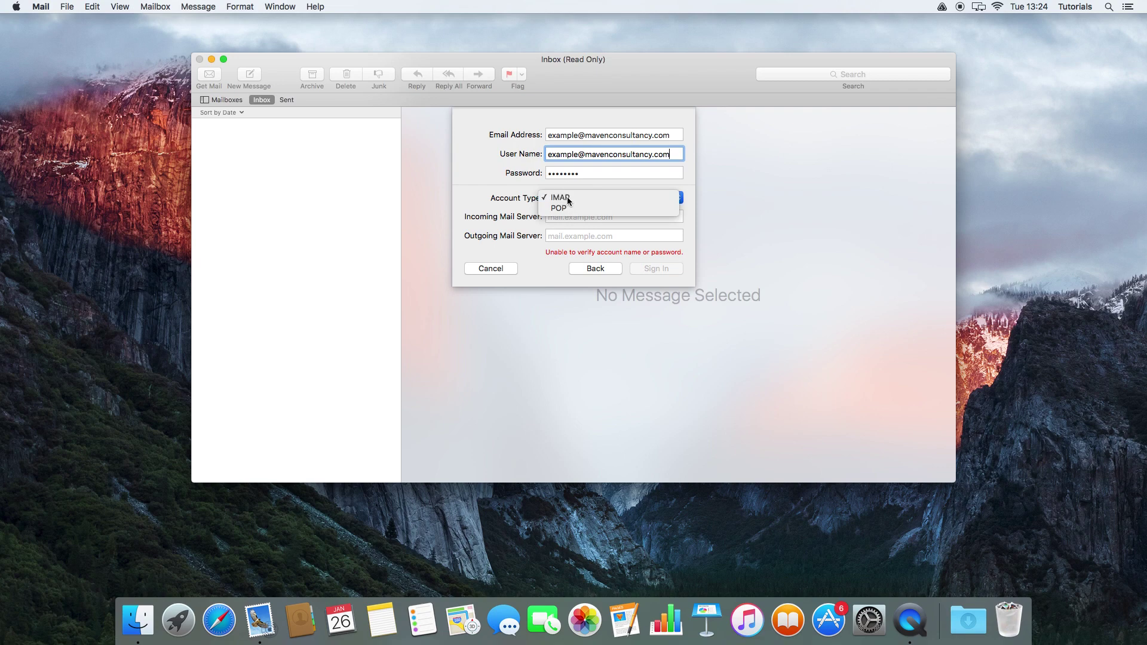
{"action": "left_click", "coordinate": [568, 200]}
Step: Set mail.mavenconsultancy.com as both incoming and outgoing mail server and sign in
{"action": "left_click", "coordinate": [568, 216]}
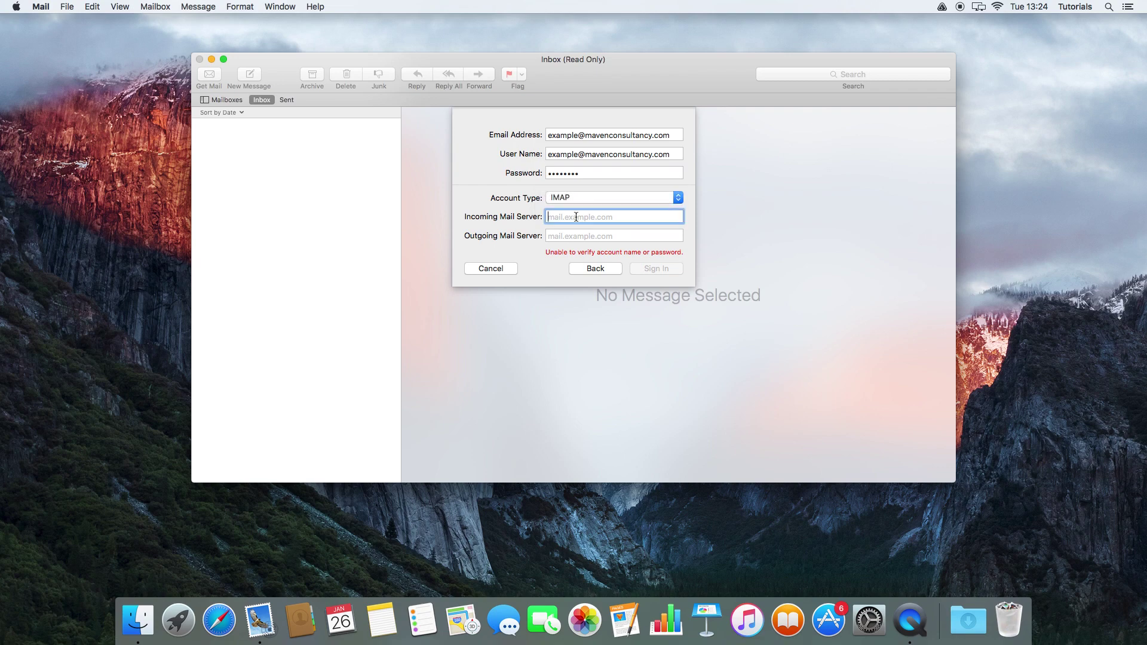
{"action": "type", "text": "mail.mavenconsultancy.com"}
{"action": "key", "text": "Tab"}
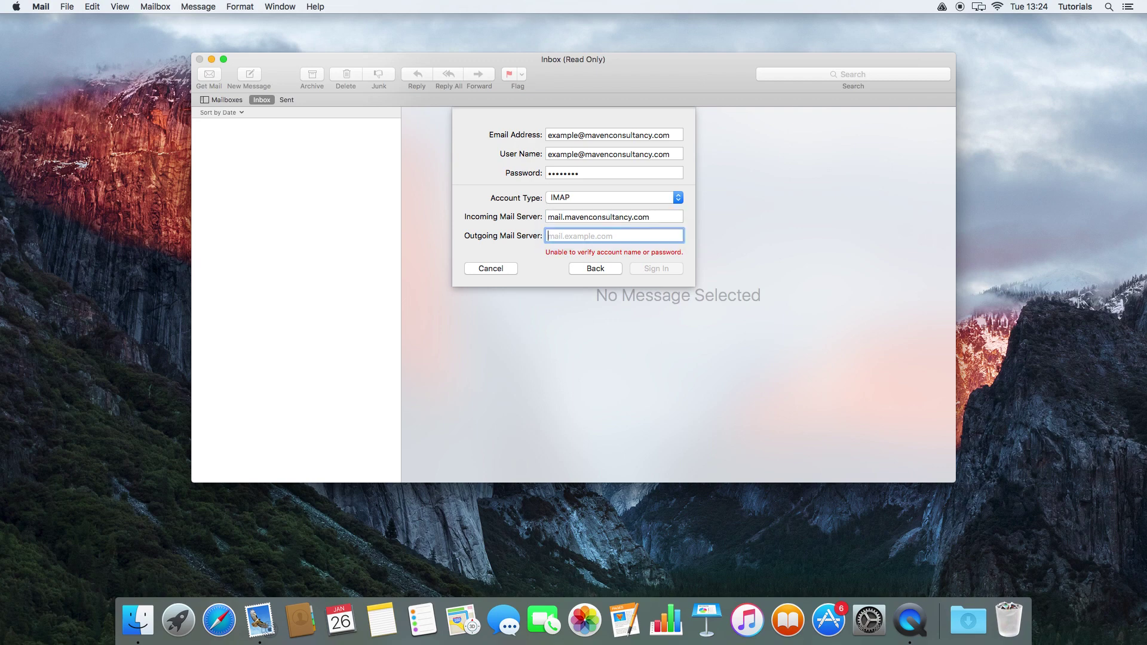
{"action": "type", "text": "mail"}
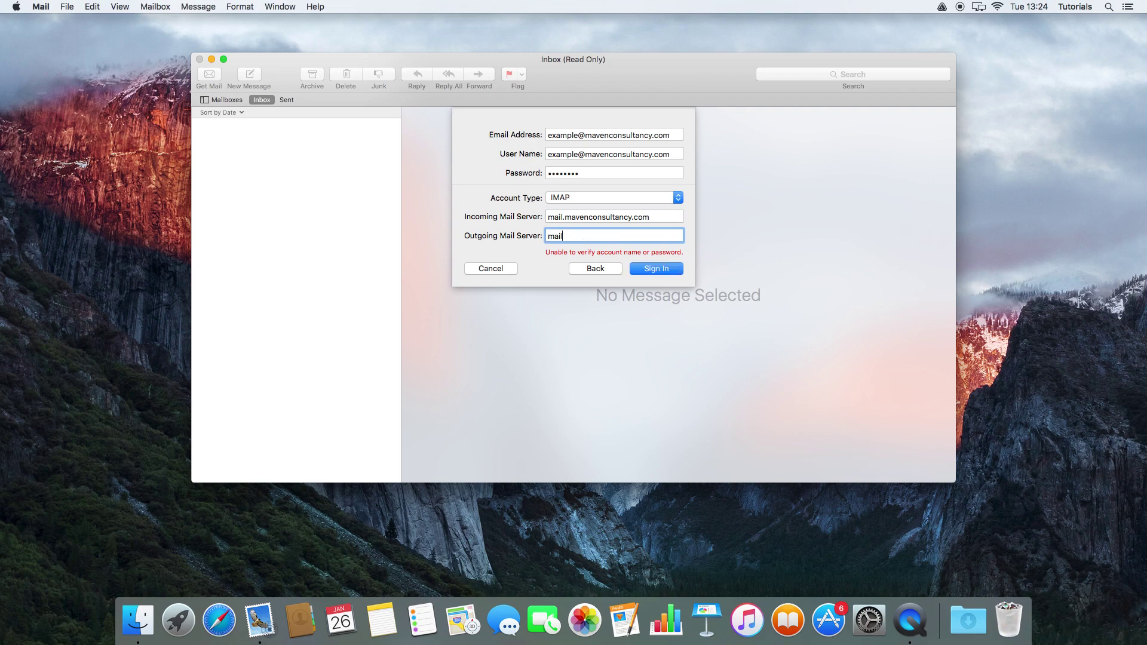
{"action": "type", "text": ".mave"}
{"action": "key", "text": "BackSpace"}
{"action": "type", "text": "enconsultancy.com"}
{"action": "left_click", "coordinate": [659, 270]}
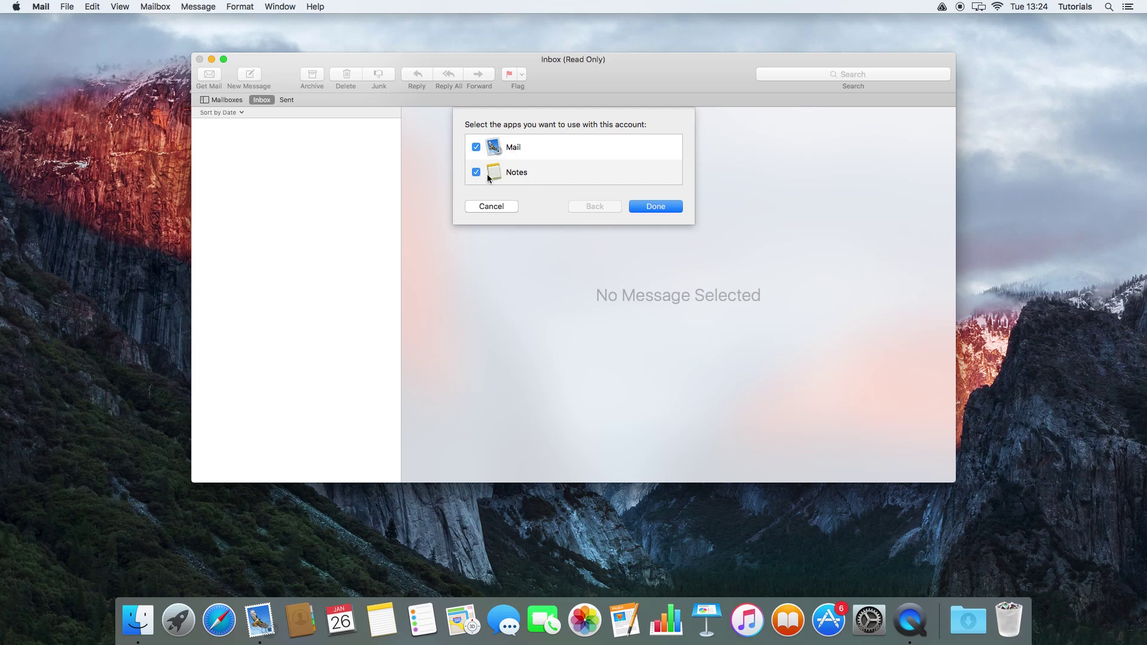
Step: Finish adding the account for Mail and Notes, show the mailbox list, and shift the window left
{"action": "left_click", "coordinate": [659, 206]}
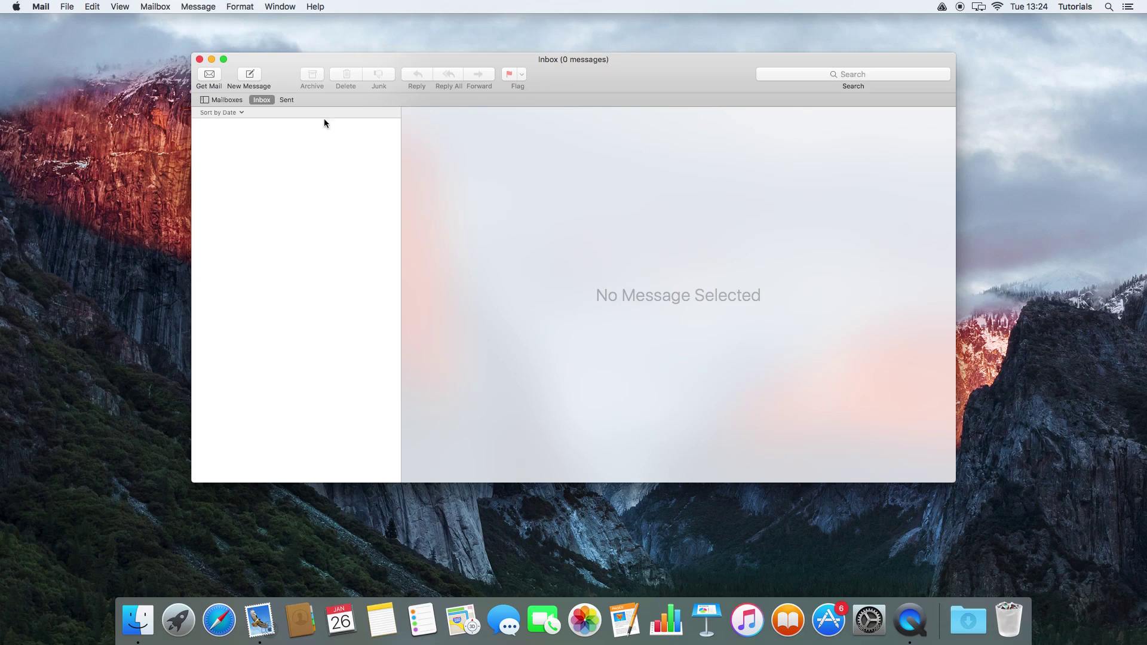
{"action": "left_click", "coordinate": [227, 101]}
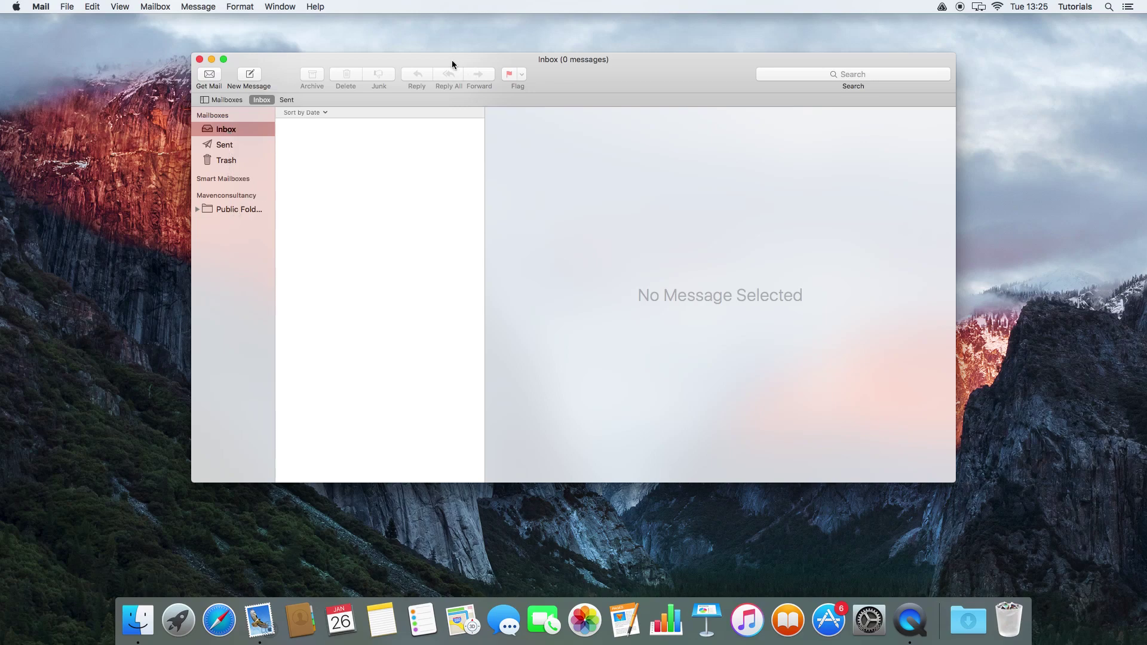
{"action": "left_click_drag", "start_coordinate": [452, 60], "coordinate": [402, 69]}
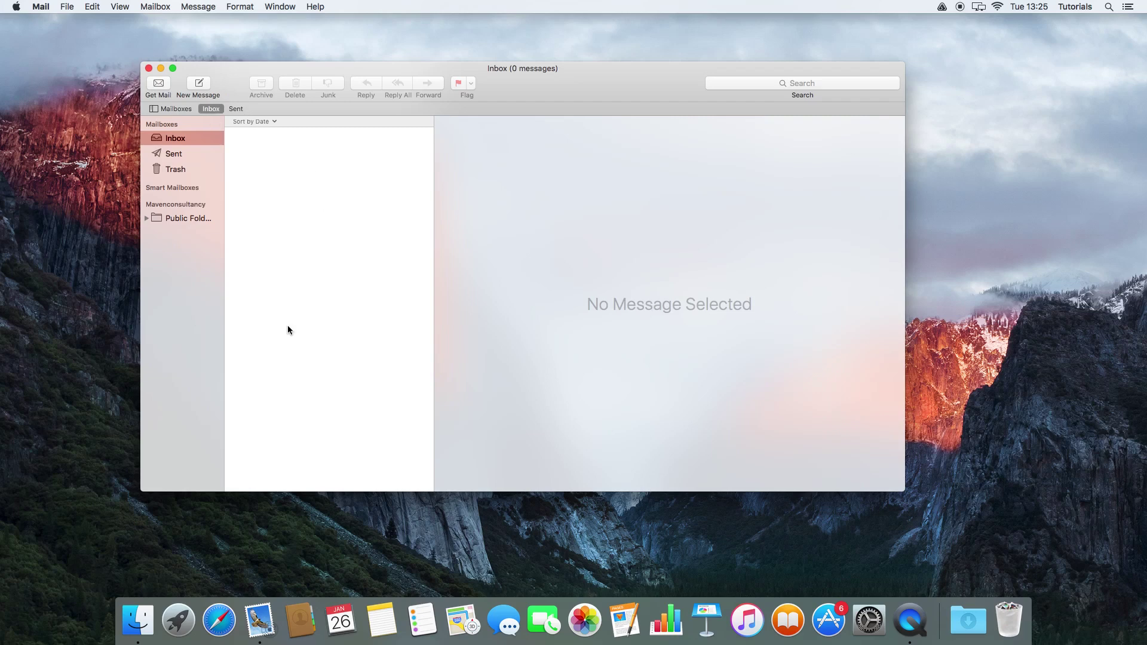
Step: Start adding another account from the File menu as an Other Mail Account
{"action": "left_click", "coordinate": [66, 7]}
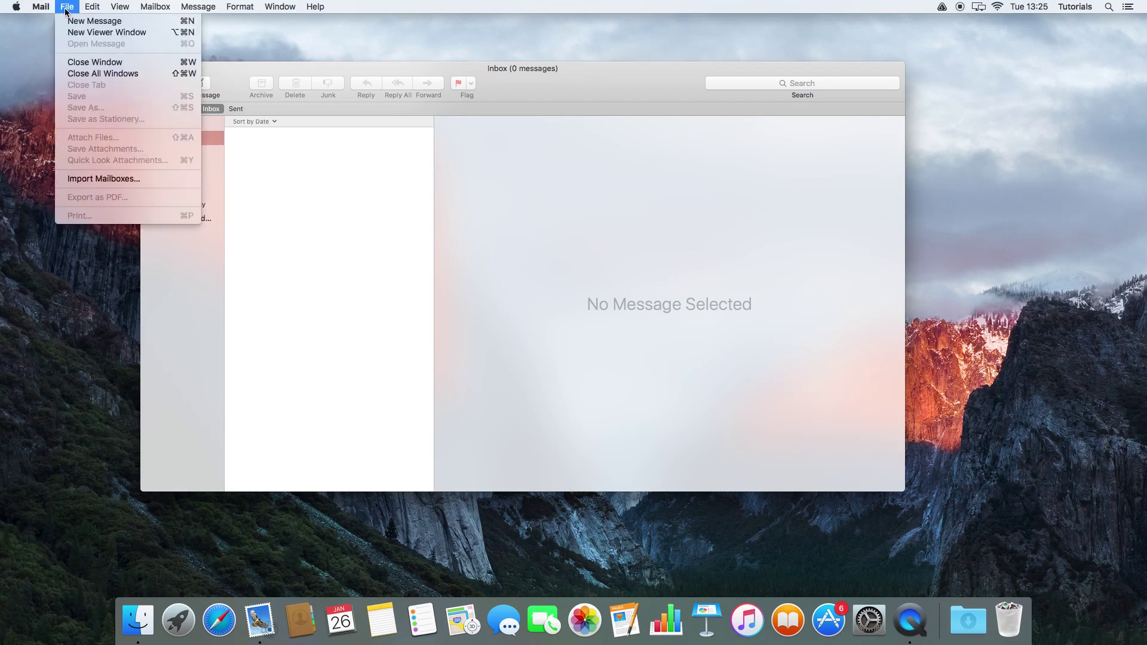
{"action": "mouse_move", "coordinate": [41, 8]}
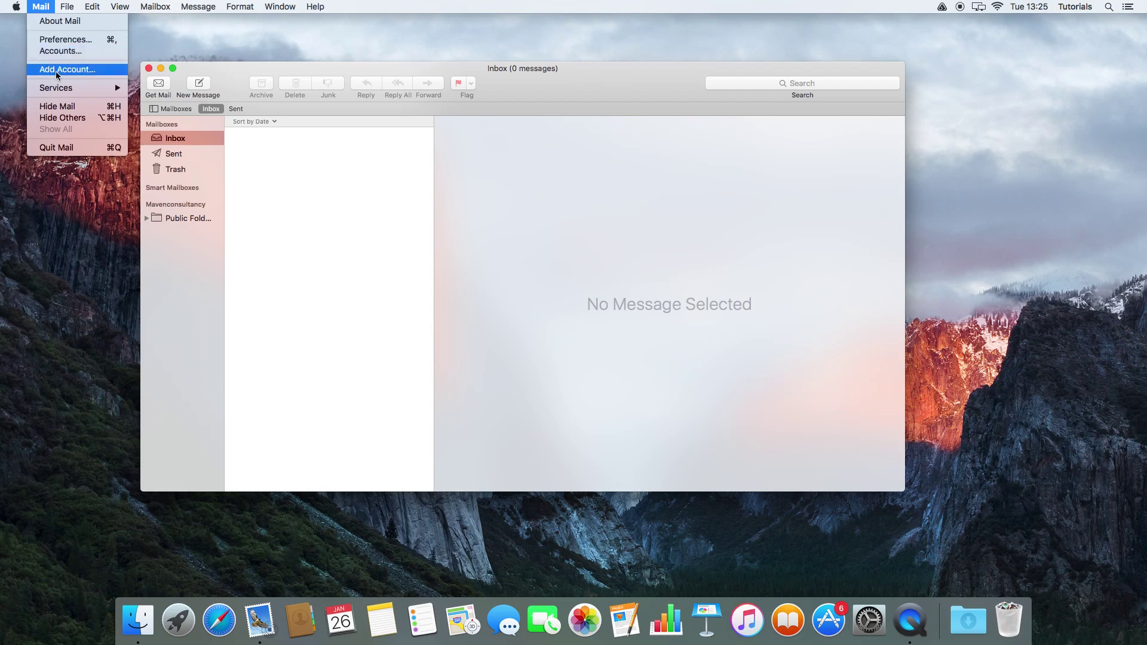
{"action": "left_click", "coordinate": [61, 72]}
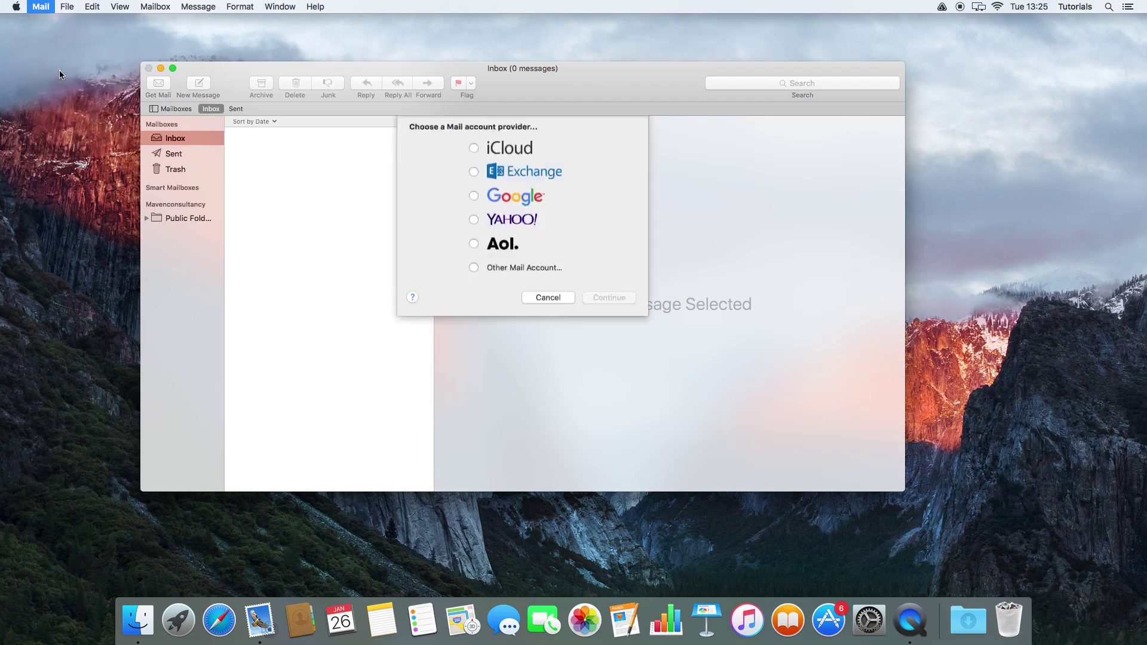
{"action": "left_click", "coordinate": [472, 276]}
{"action": "left_click", "coordinate": [592, 306]}
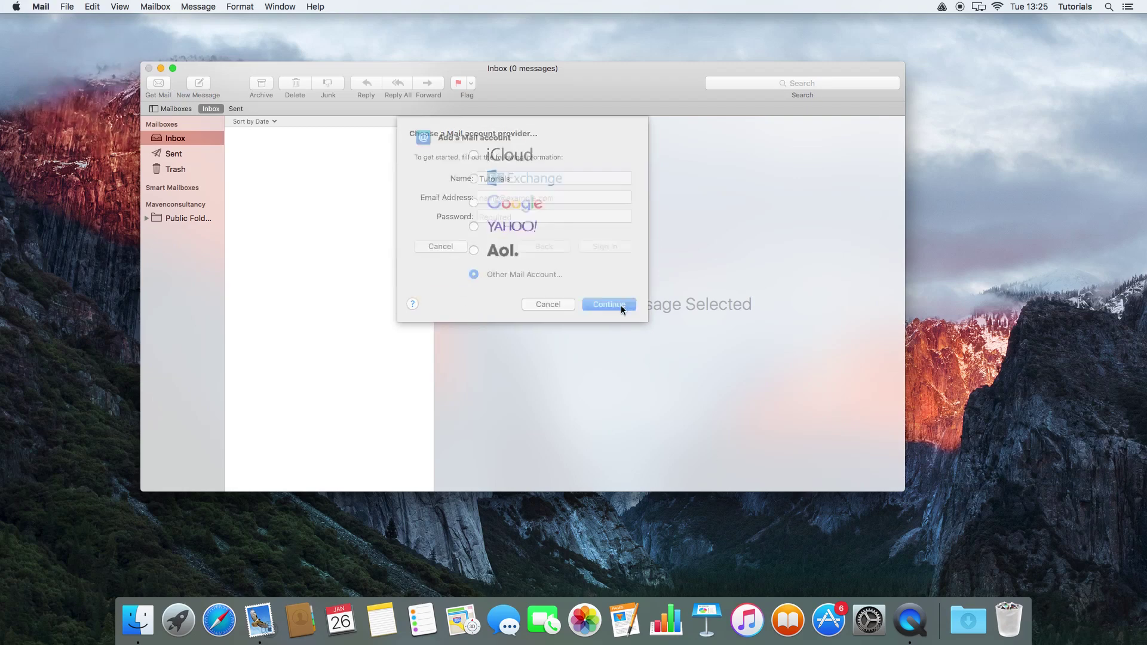
Step: Enter the second account's full name, e-mail address and password and submit them
{"action": "double_click", "coordinate": [507, 179]}
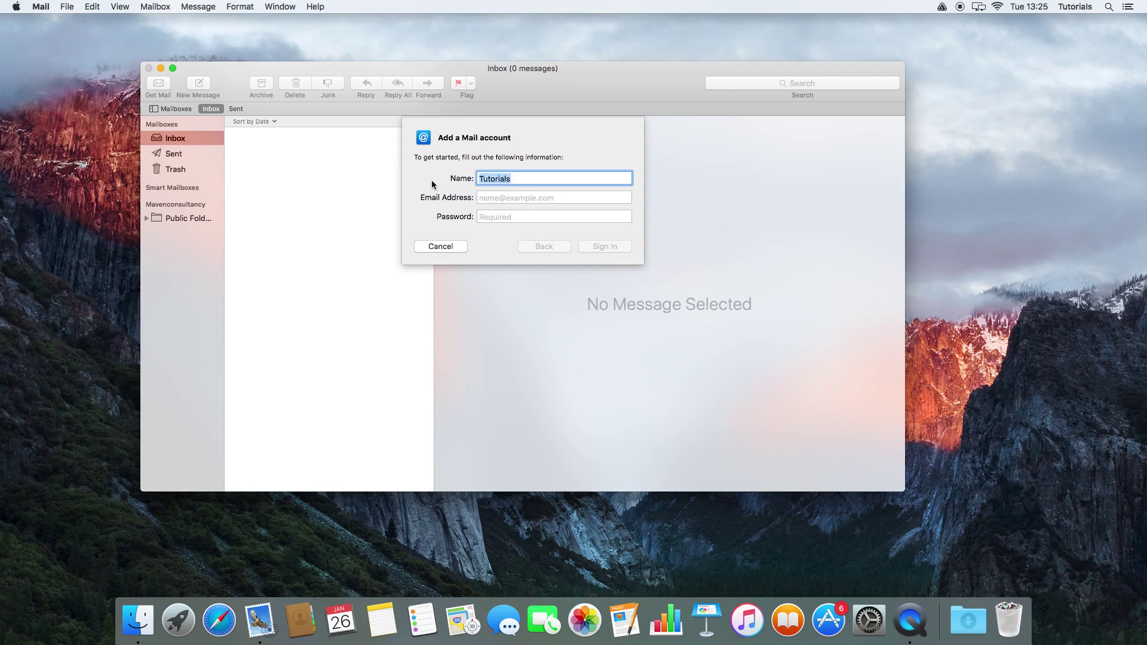
{"action": "key", "text": "Tab"}
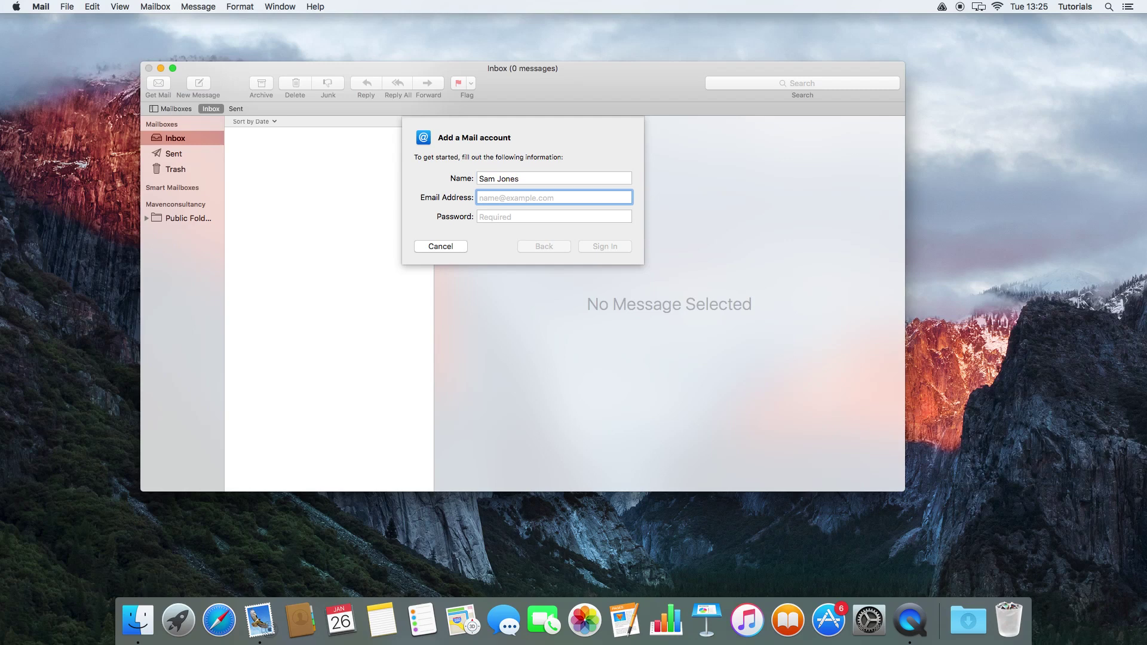
{"action": "key", "text": "Tab"}
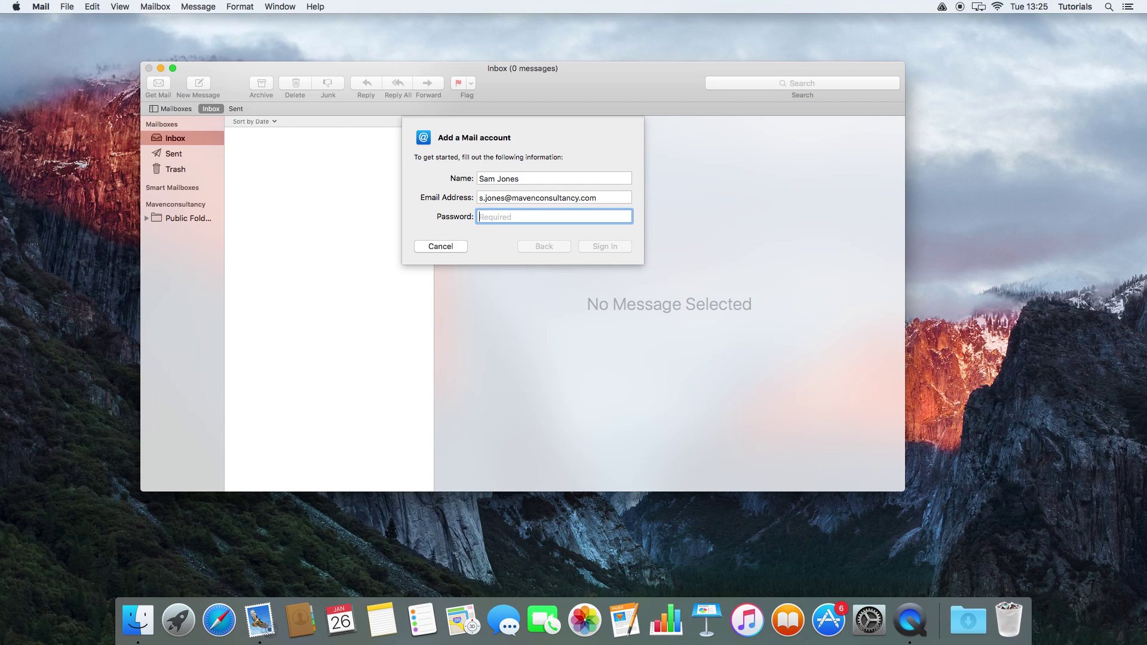
{"action": "type", "text": "••"}
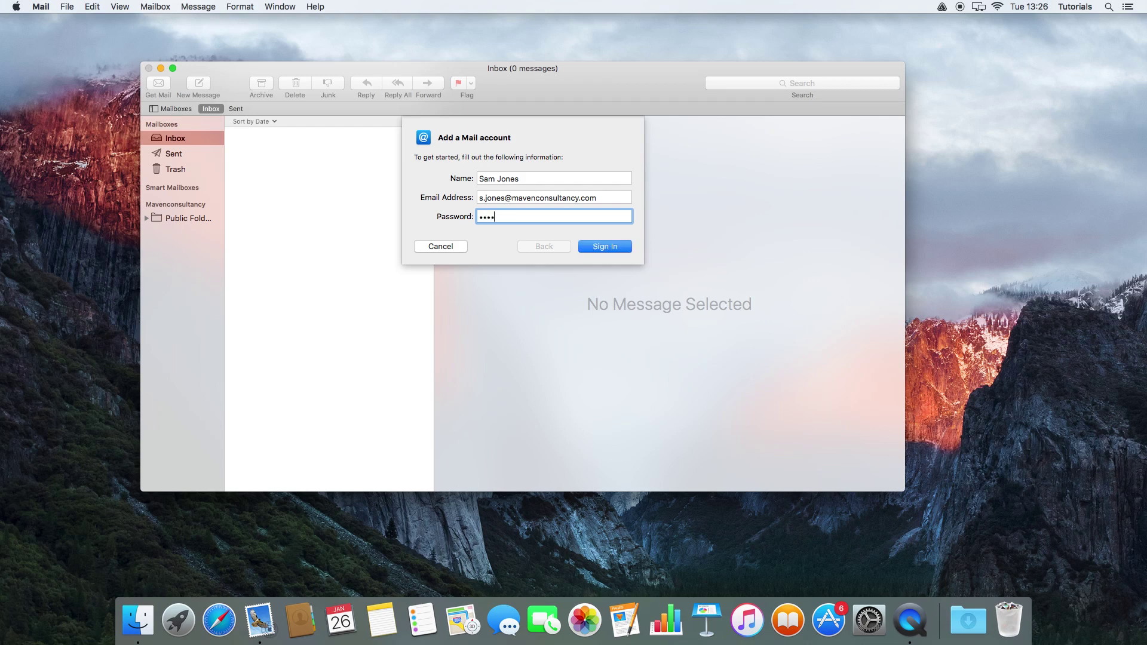
{"action": "type", "text": "•••••••"}
{"action": "key", "text": "Return"}
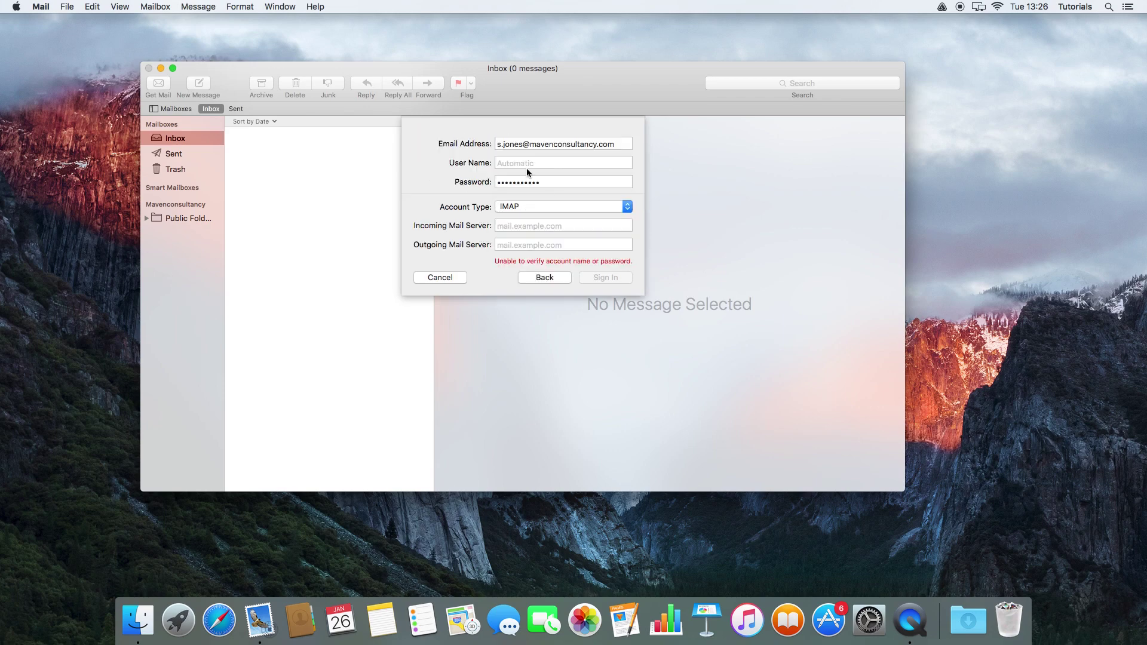
Step: Copy the second account's e-mail address into the User Name field
{"action": "double_click", "coordinate": [515, 143]}
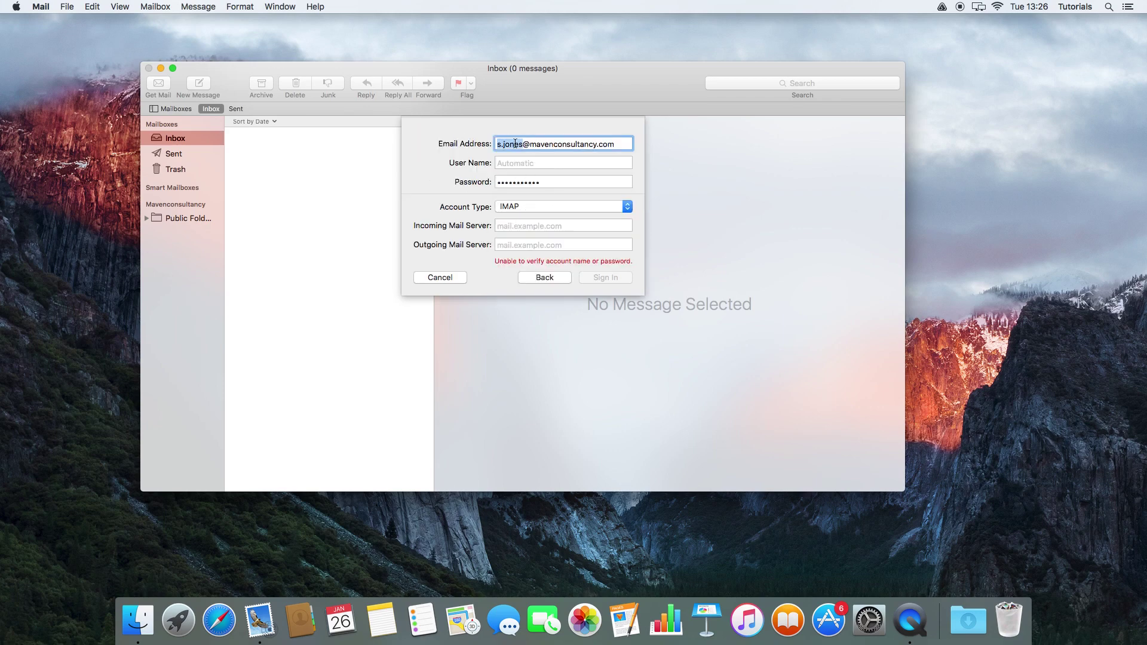
{"action": "left_click_drag", "start_coordinate": [496, 144], "coordinate": [636, 144]}
{"action": "key", "text": "super+c"}
{"action": "left_click", "coordinate": [617, 159]}
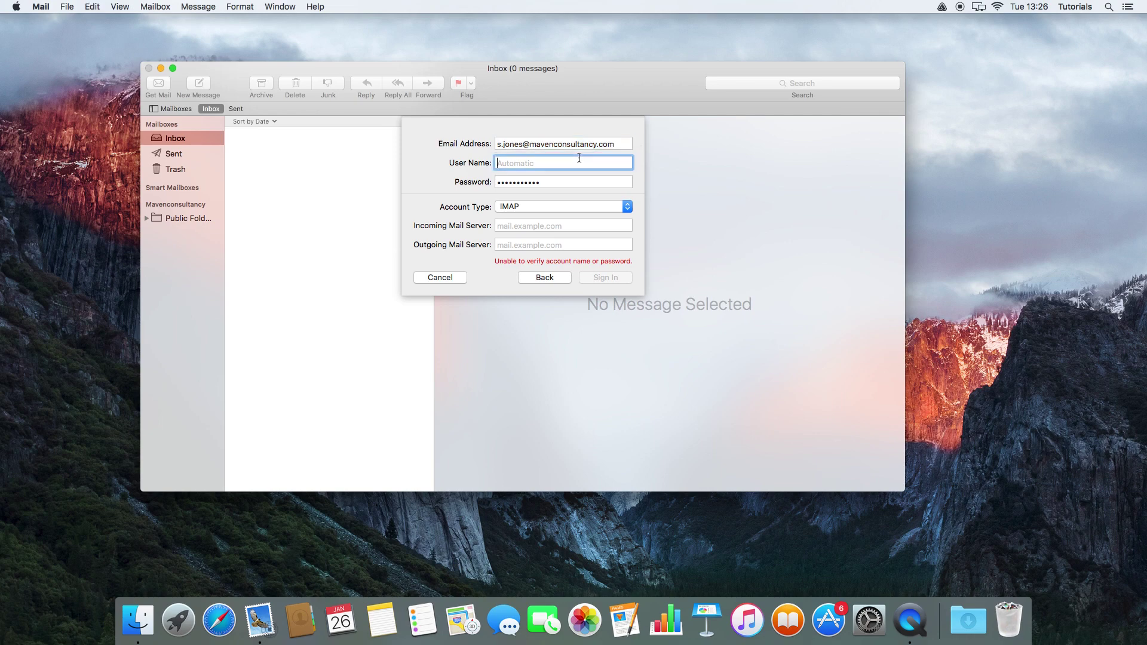
{"action": "key", "text": "super+v"}
Step: Use mail.mavenconsultancy.com as both incoming and outgoing server and sign in
{"action": "left_click", "coordinate": [536, 226]}
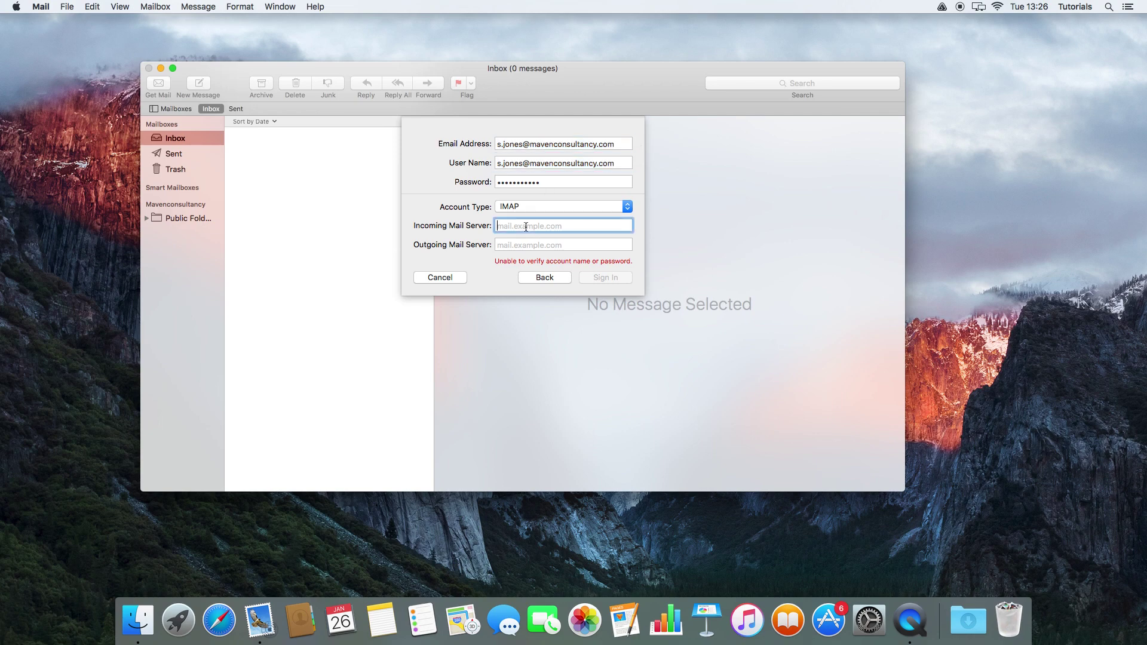
{"action": "type", "text": "mail.mavenconsultancy.com"}
{"action": "key", "text": "super+a"}
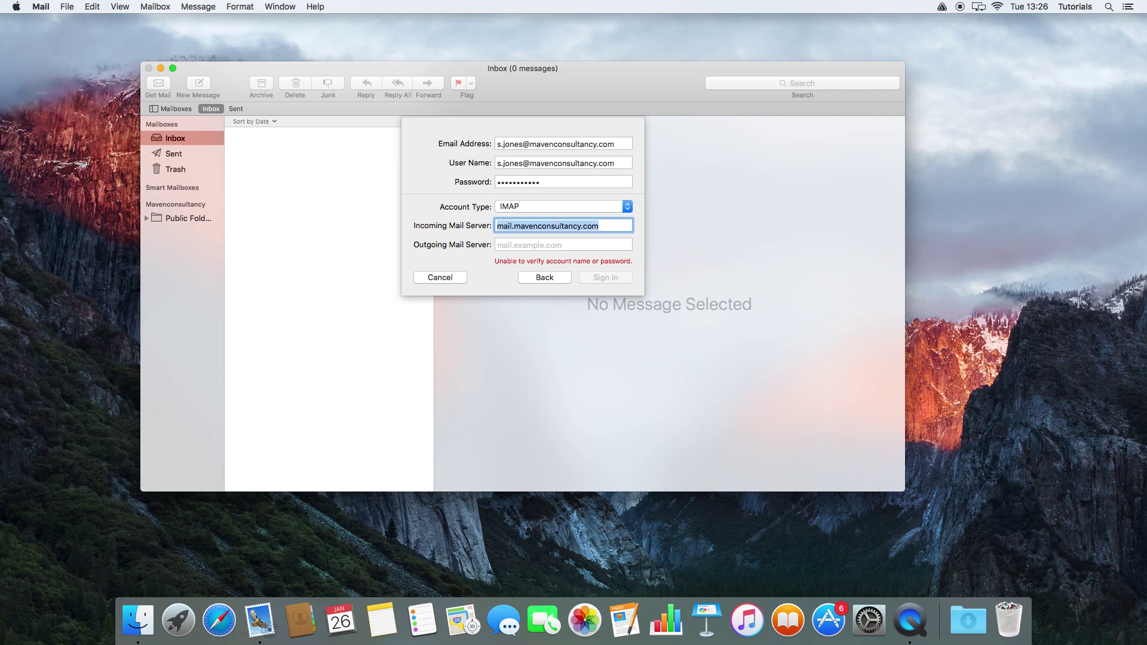
{"action": "key", "text": "Tab"}
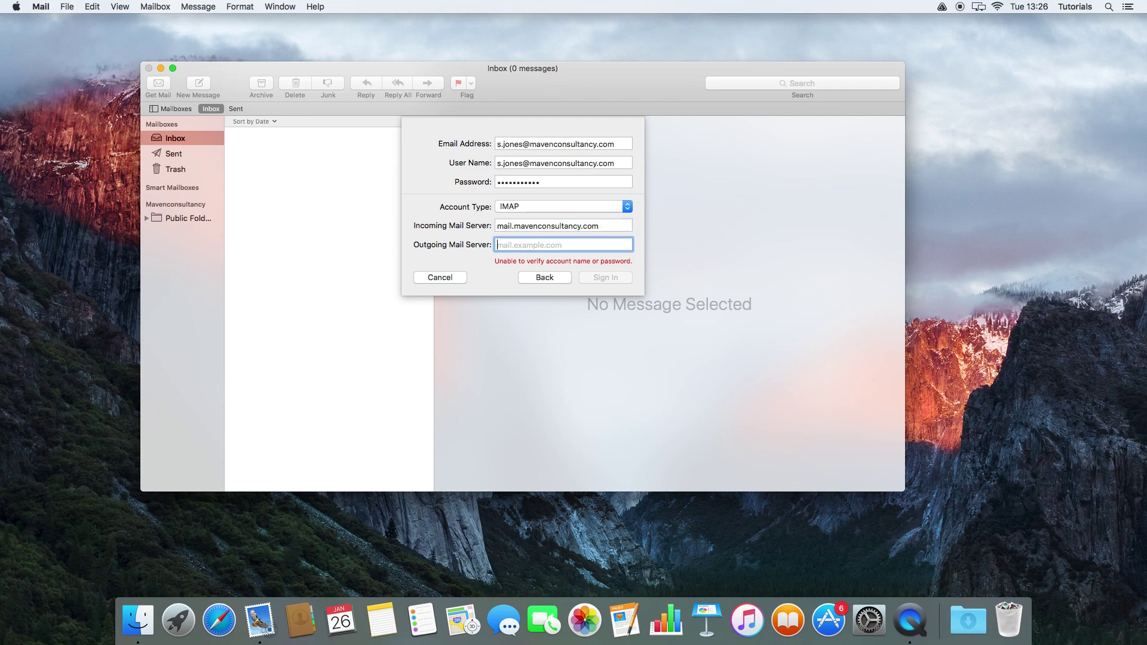
{"action": "key", "text": "super+v"}
{"action": "key", "text": "Return"}
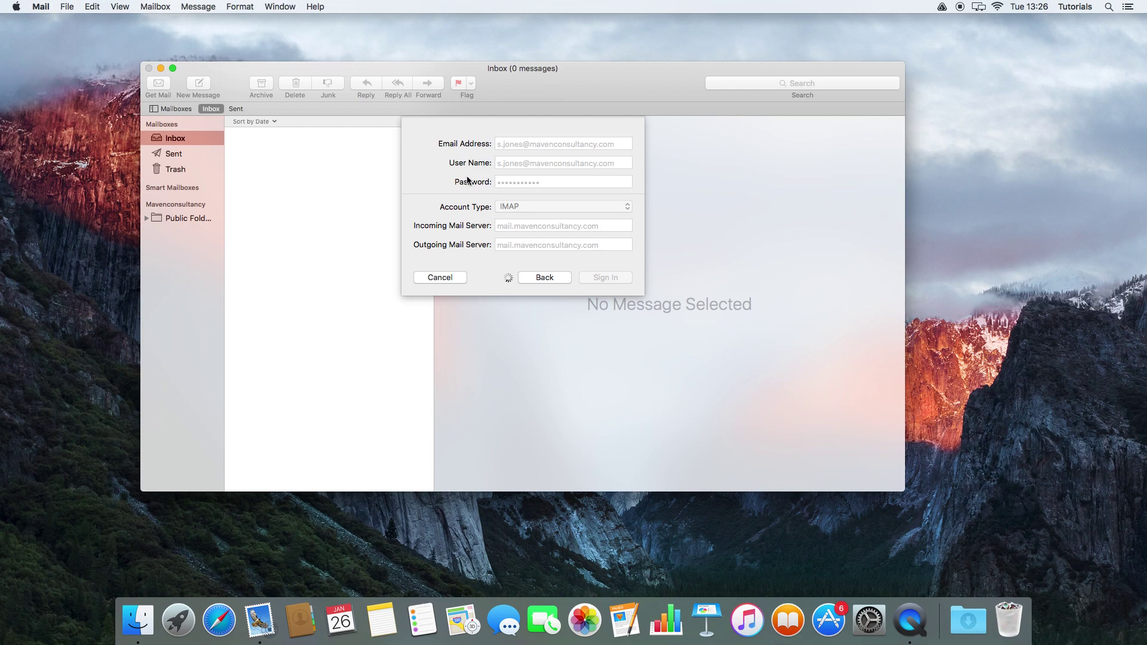
Step: Finish the second account, open the Mavenconsultancy inbox, and take all accounts online
{"action": "left_click", "coordinate": [609, 217]}
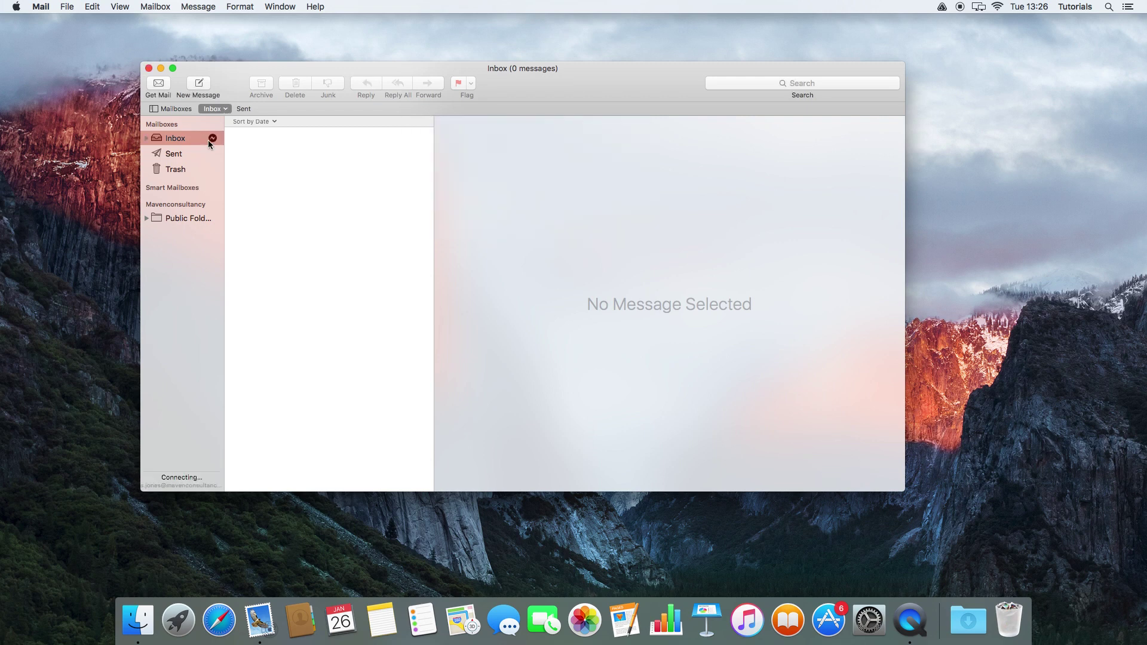
{"action": "left_click", "coordinate": [147, 139]}
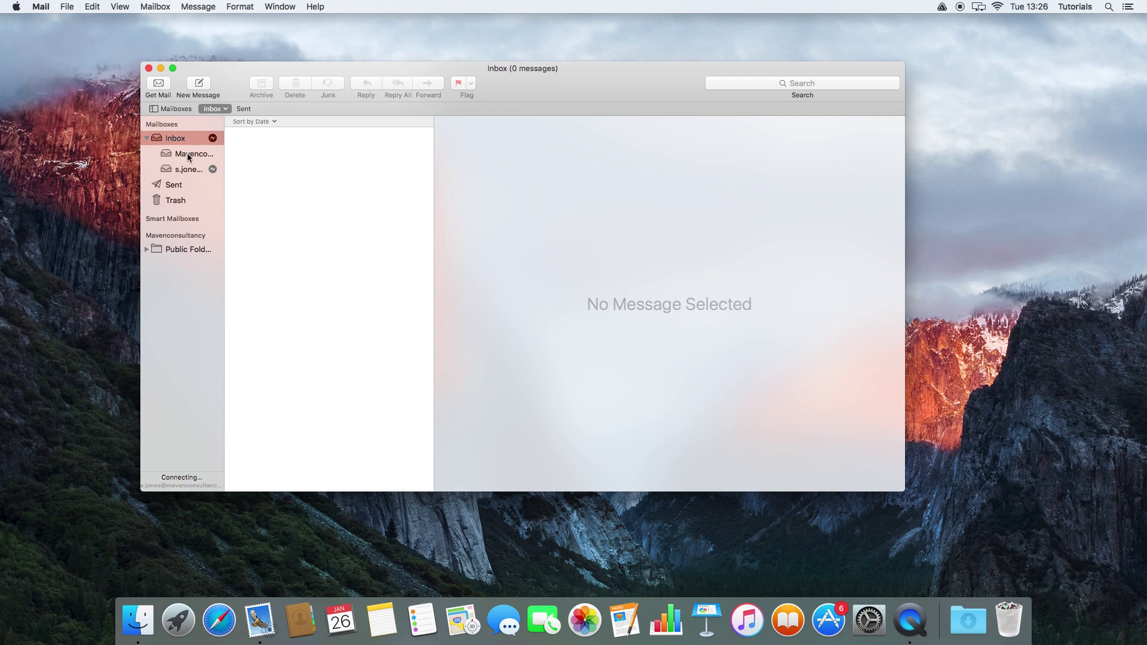
{"action": "left_click", "coordinate": [189, 155]}
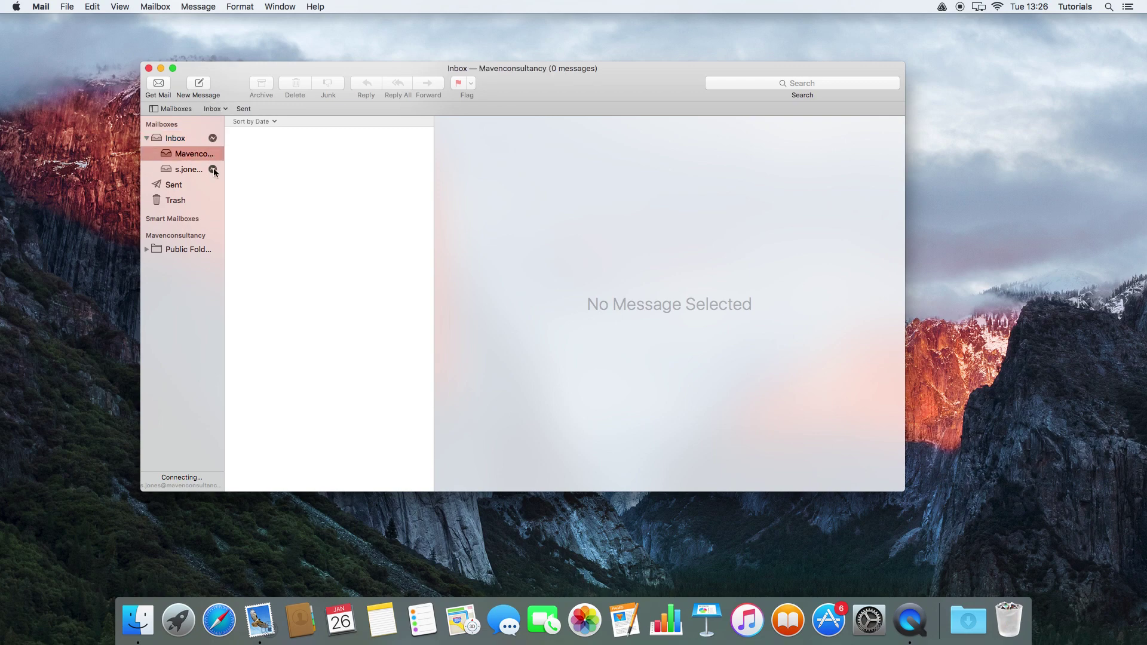
{"action": "left_click", "coordinate": [212, 170]}
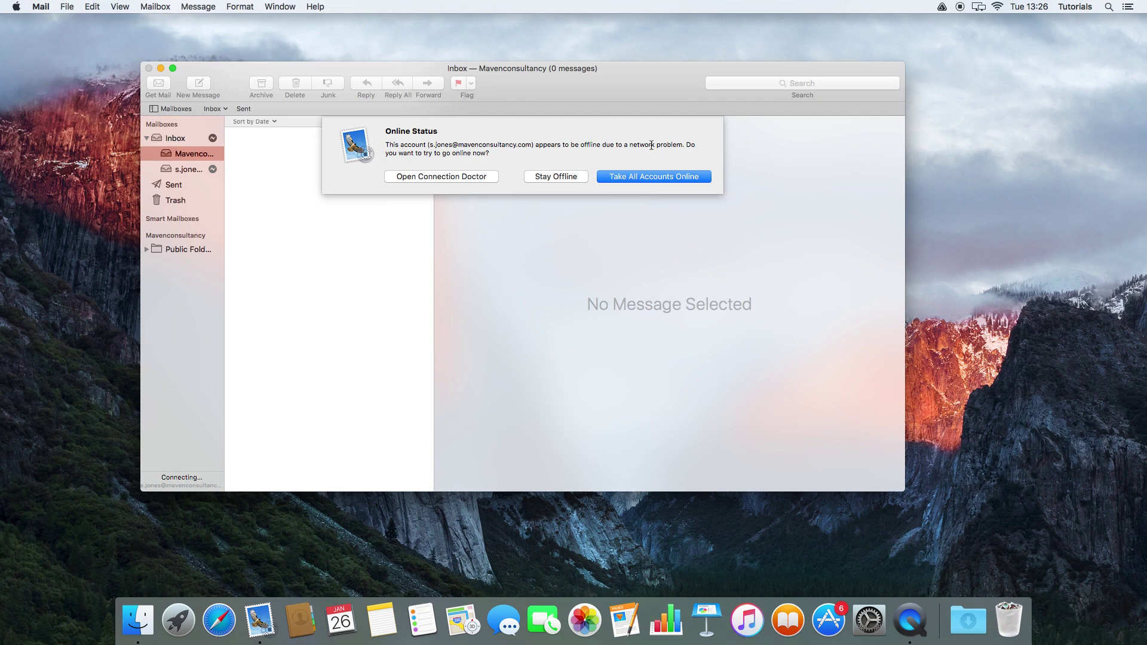
{"action": "left_click", "coordinate": [637, 177]}
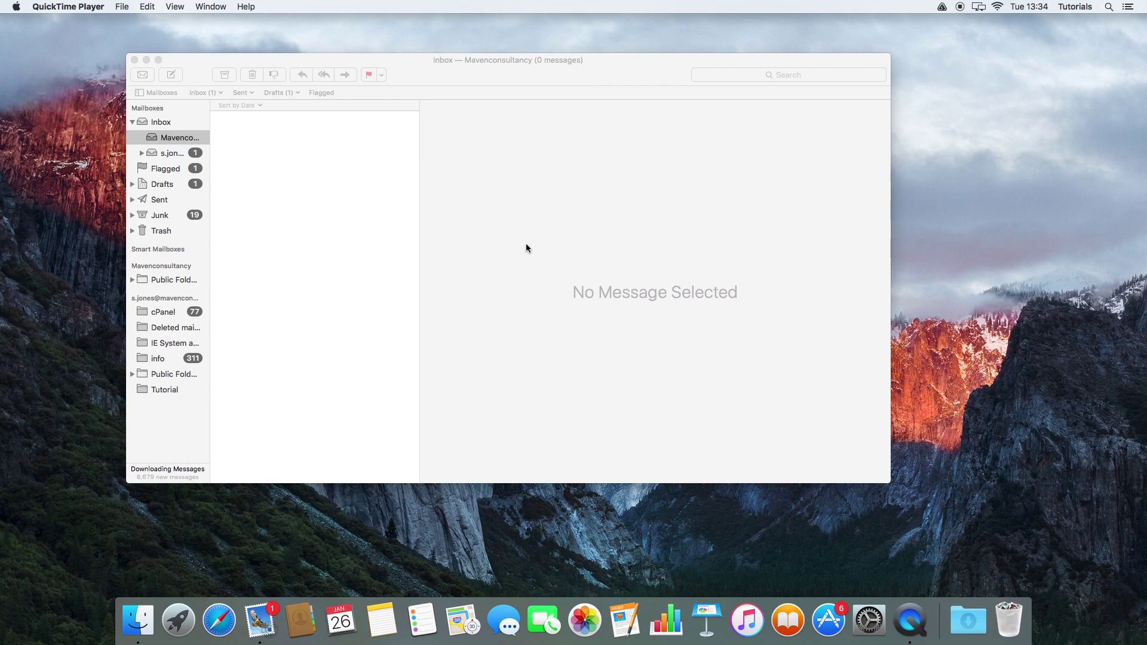
{"action": "left_click", "coordinate": [184, 78]}
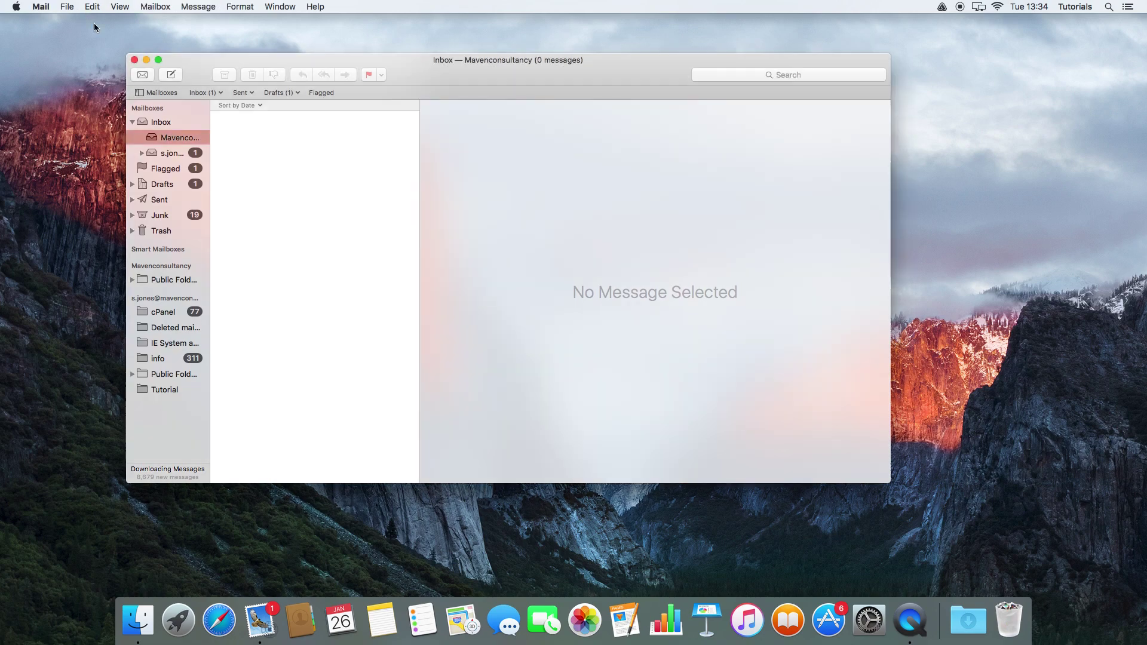
Step: Open Mail Preferences and view the Accounts and General tabs
{"action": "left_click", "coordinate": [41, 7]}
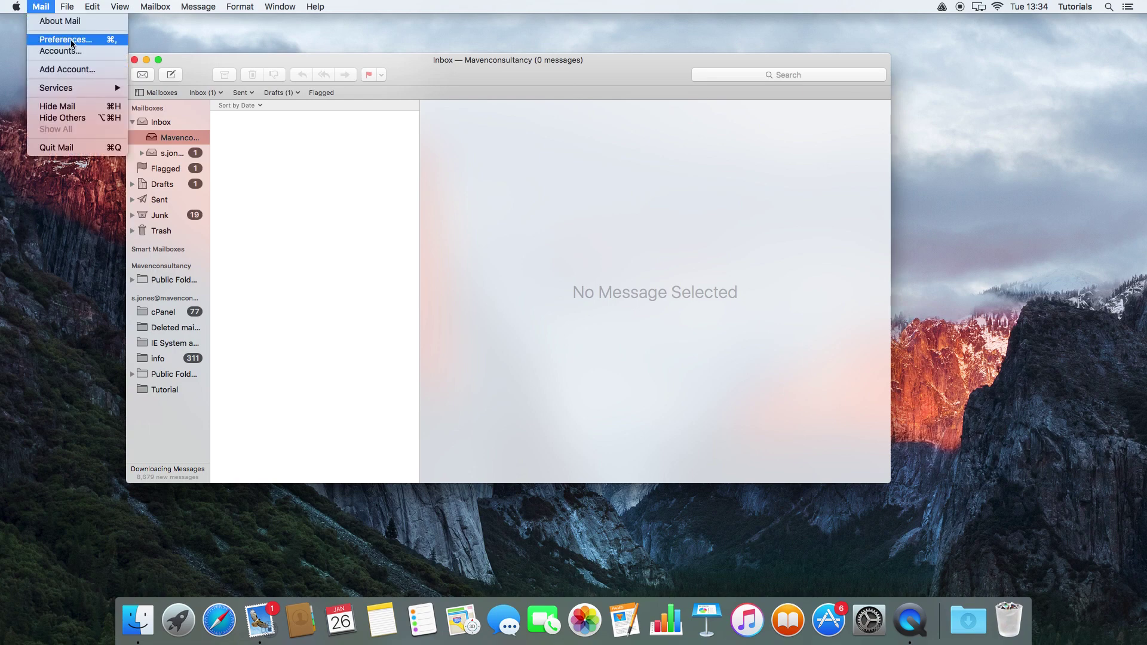
{"action": "left_click", "coordinate": [66, 39]}
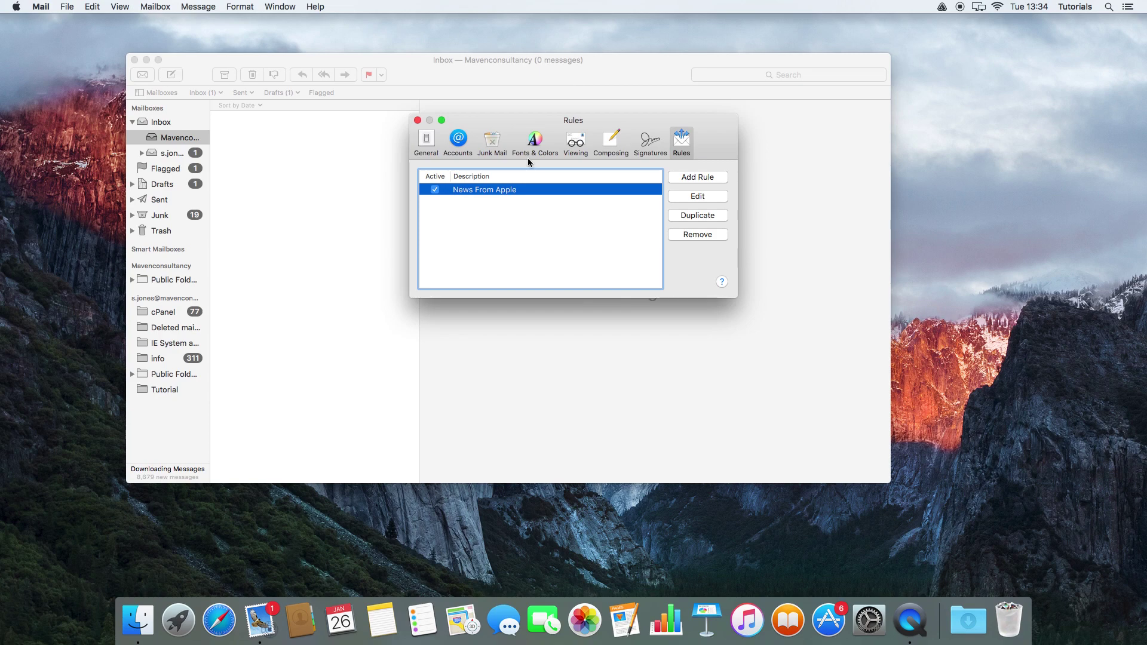
{"action": "left_click", "coordinate": [458, 141]}
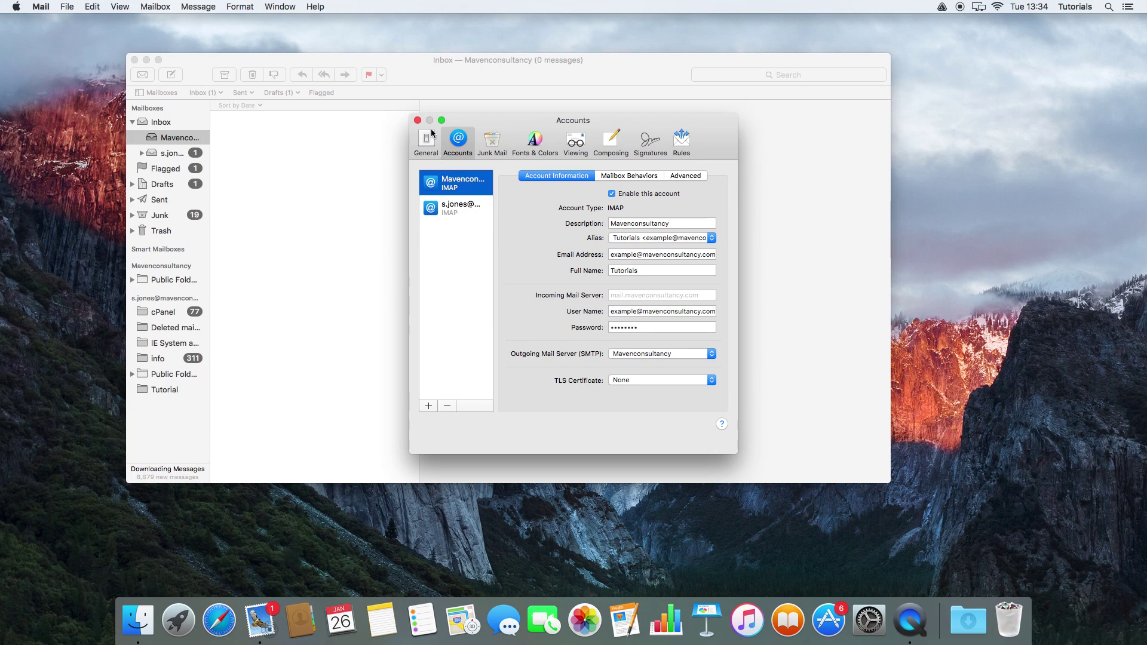
{"action": "left_click", "coordinate": [428, 138]}
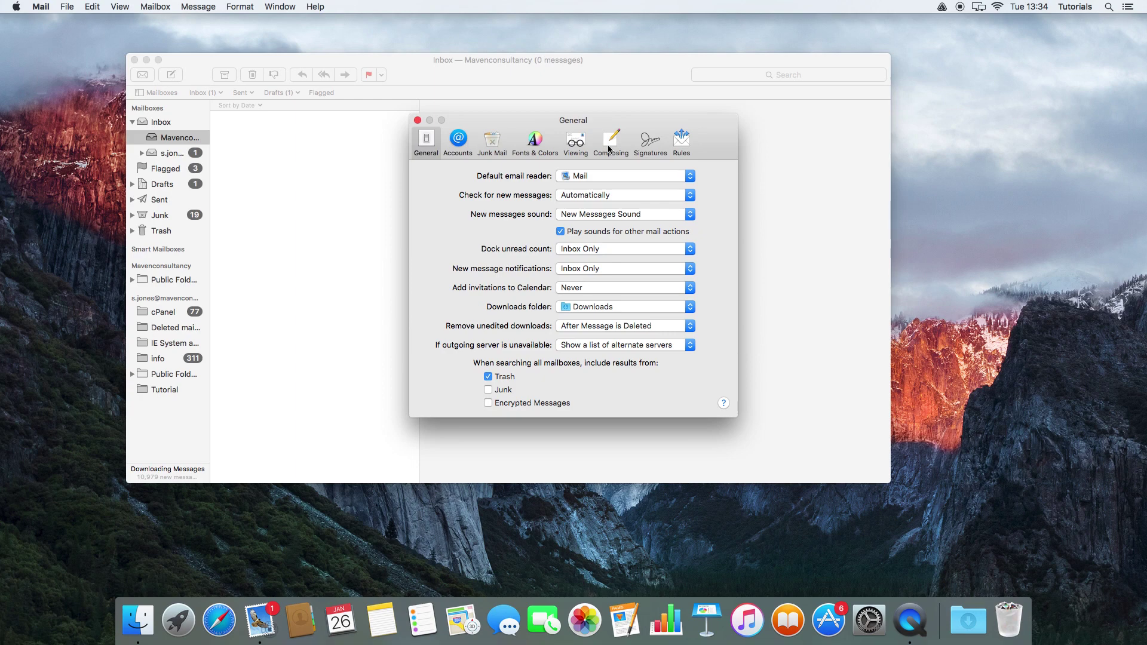
{"action": "left_click", "coordinate": [460, 139]}
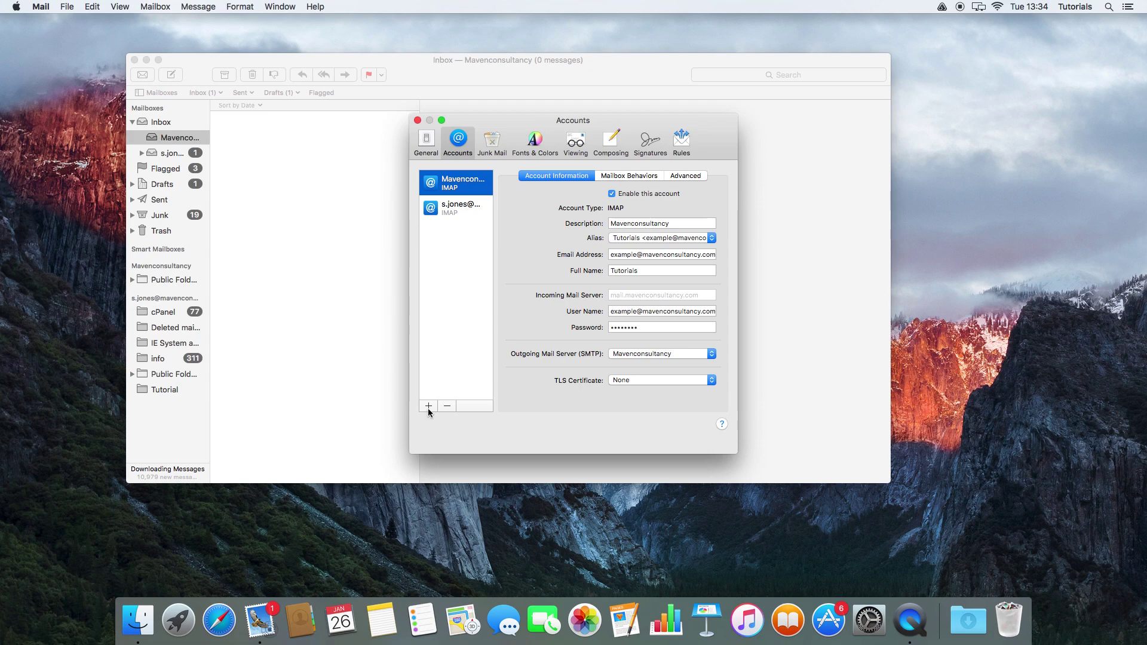
Step: Begin adding an account with +, cancel, close Preferences, and reopen the Mail menu
{"action": "left_click", "coordinate": [430, 405]}
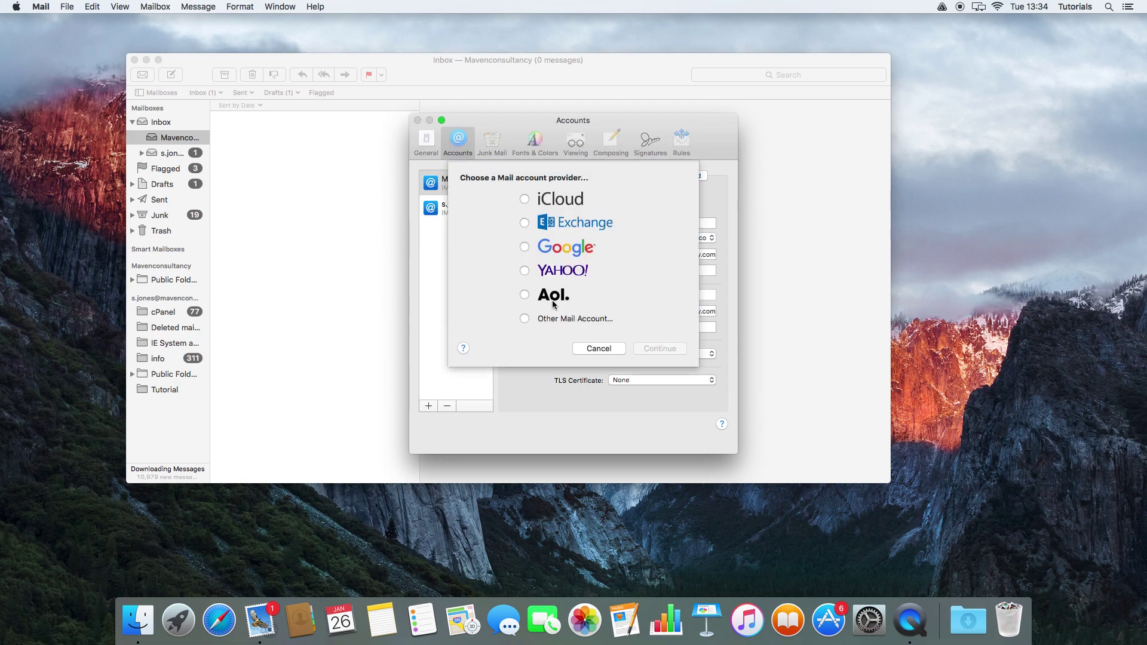
{"action": "left_click", "coordinate": [598, 349]}
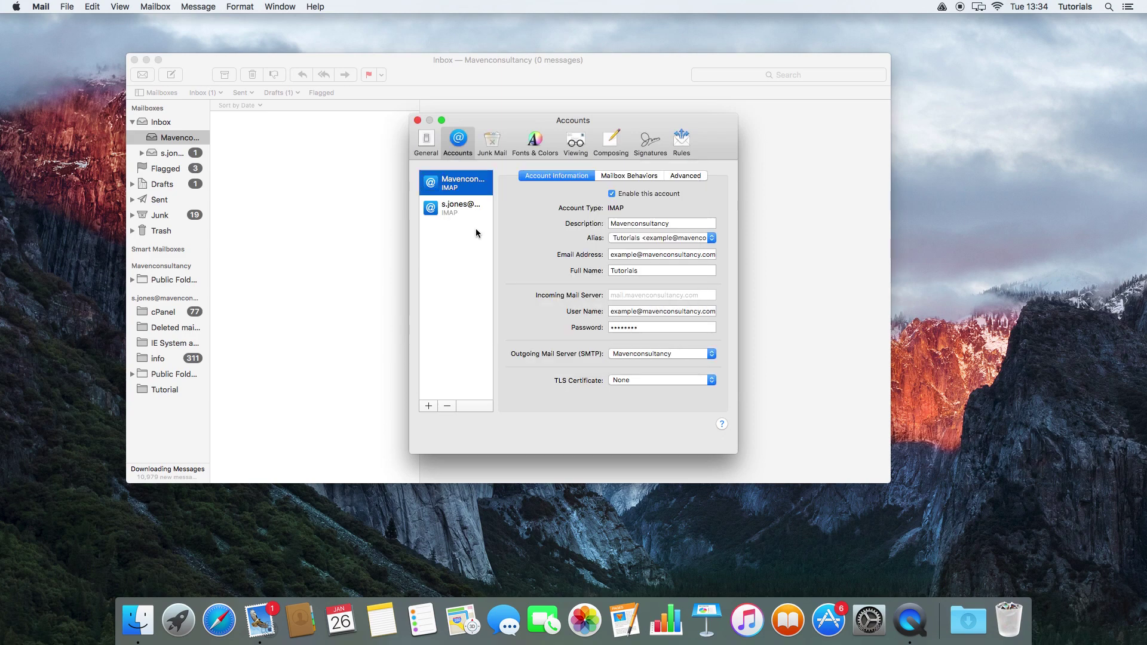
{"action": "left_click", "coordinate": [417, 120]}
{"action": "left_click", "coordinate": [41, 7]}
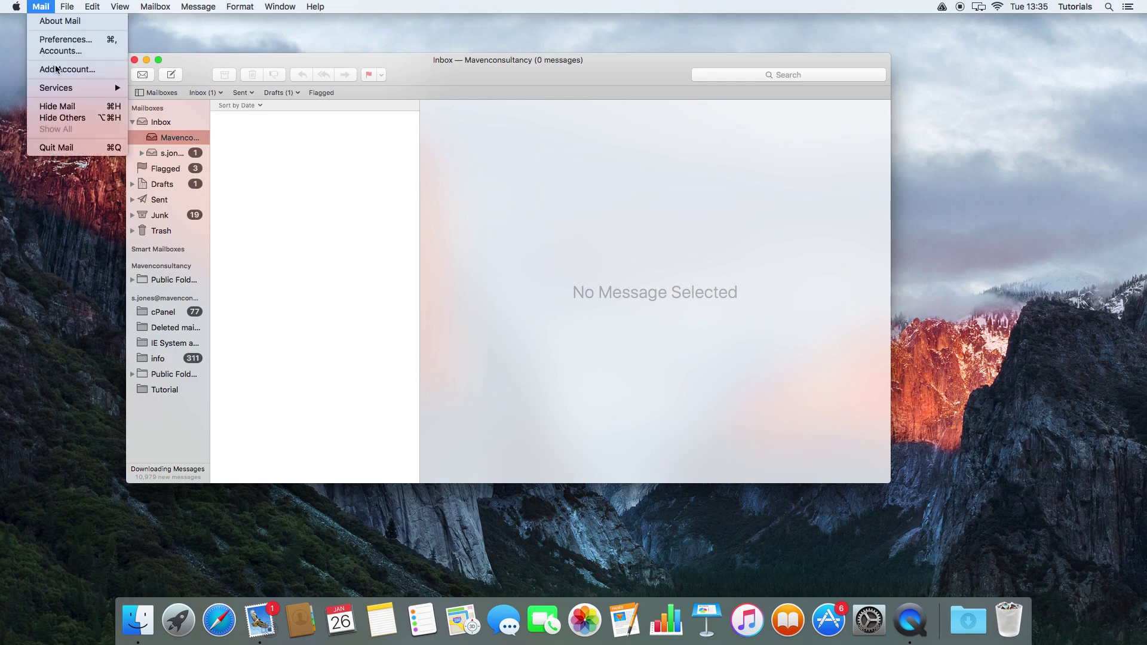
{"action": "left_click", "coordinate": [55, 52]}
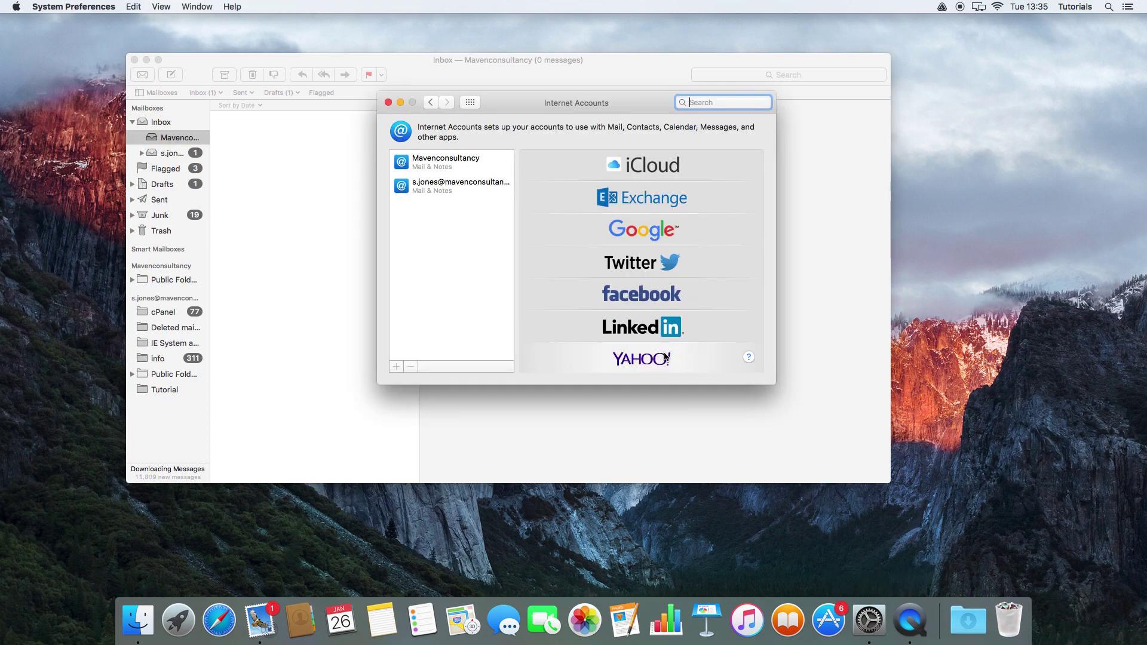
{"action": "scroll", "coordinate": [636, 303], "scroll_direction": "down", "scroll_amount": 5}
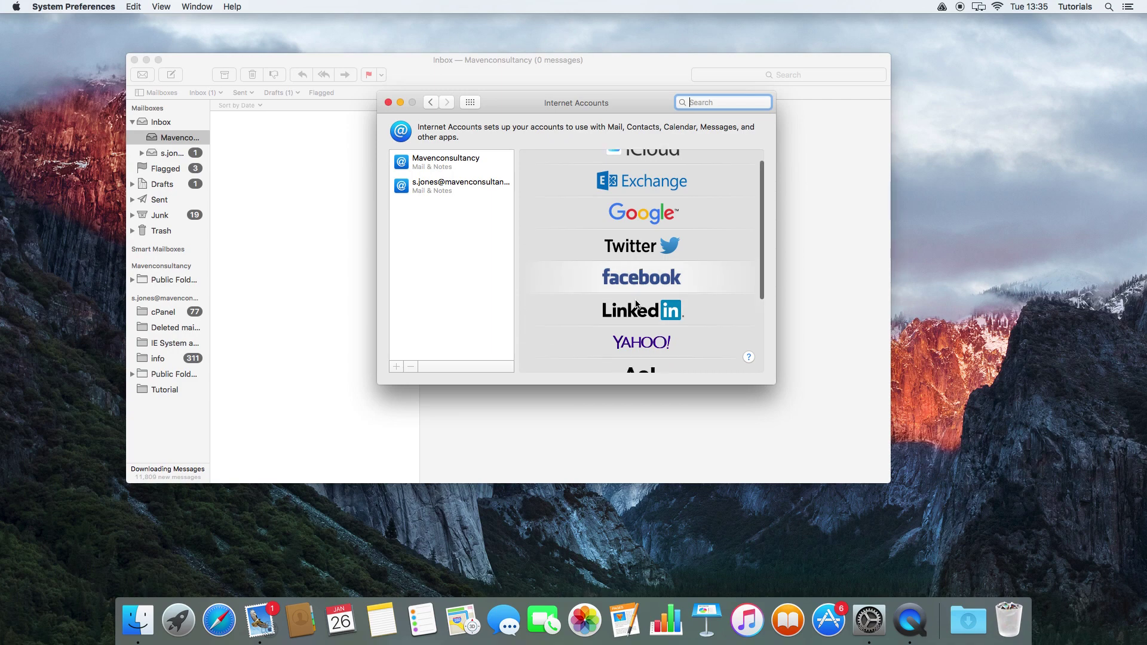
{"action": "scroll", "coordinate": [636, 360], "scroll_direction": "up", "scroll_amount": 5}
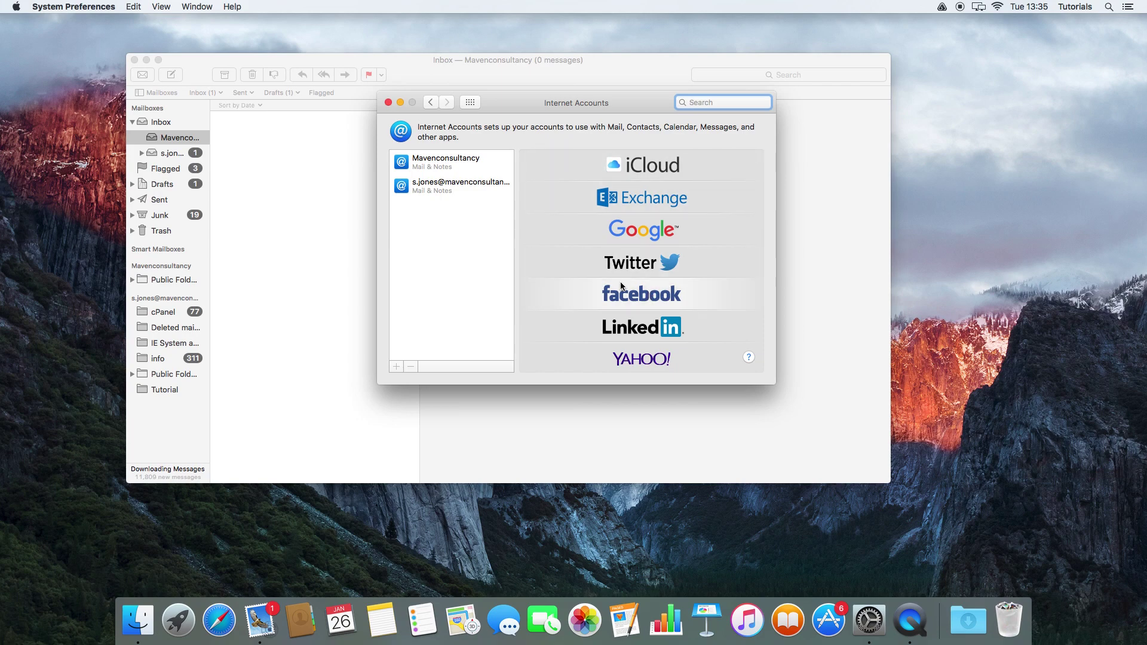
{"action": "left_click", "coordinate": [387, 103]}
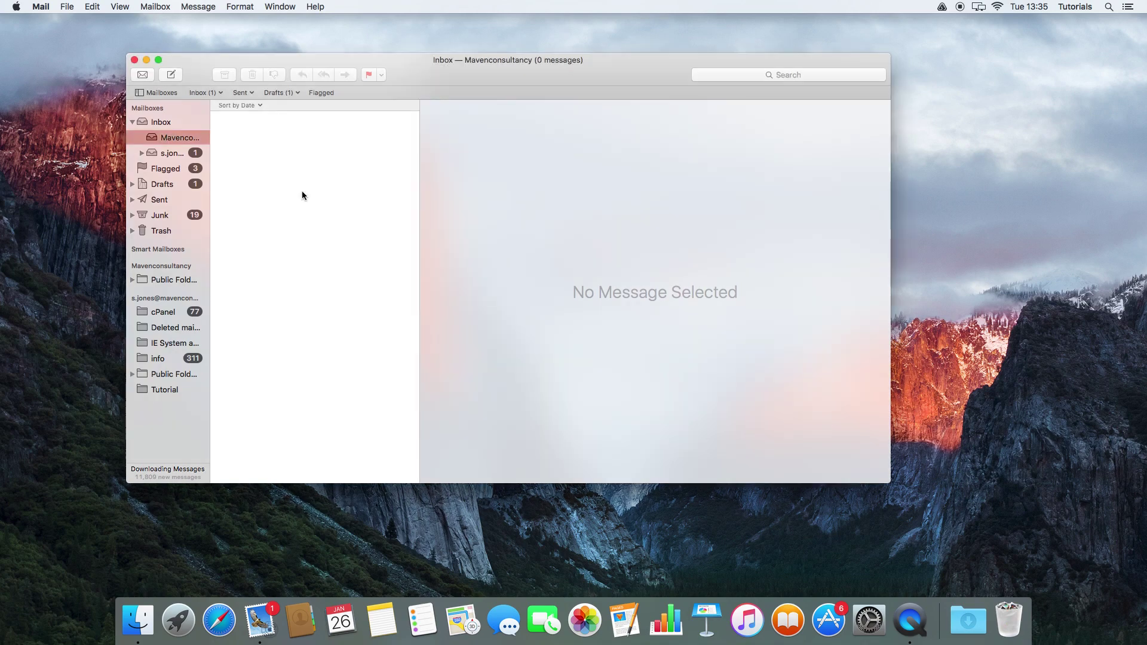